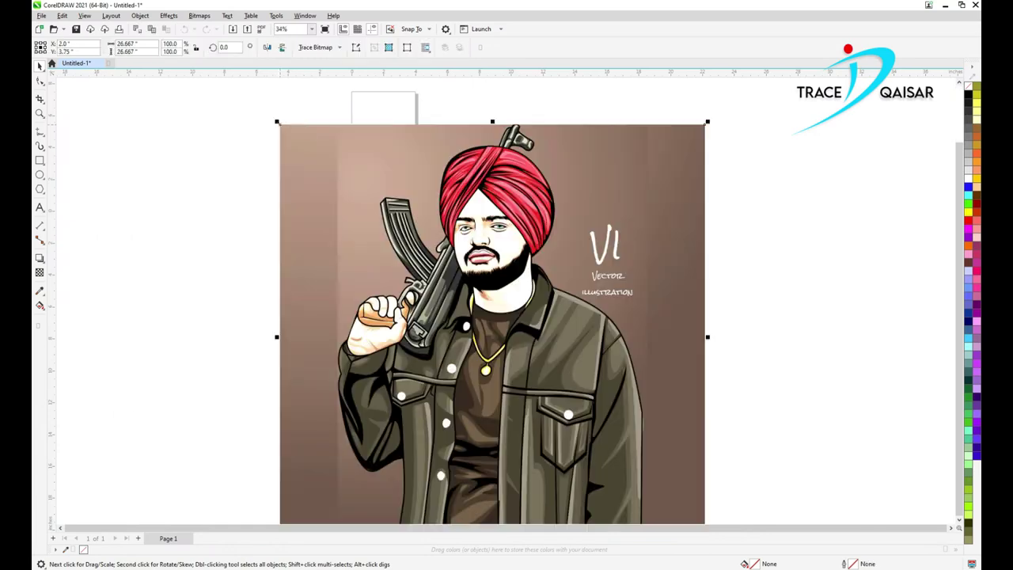
pyautogui.press('F4')
pyautogui.scroll(-2, 473, 115)
pyautogui.scroll(2, 473, 114)
pyautogui.scroll(-2, 473, 115)
pyautogui.press('F4')
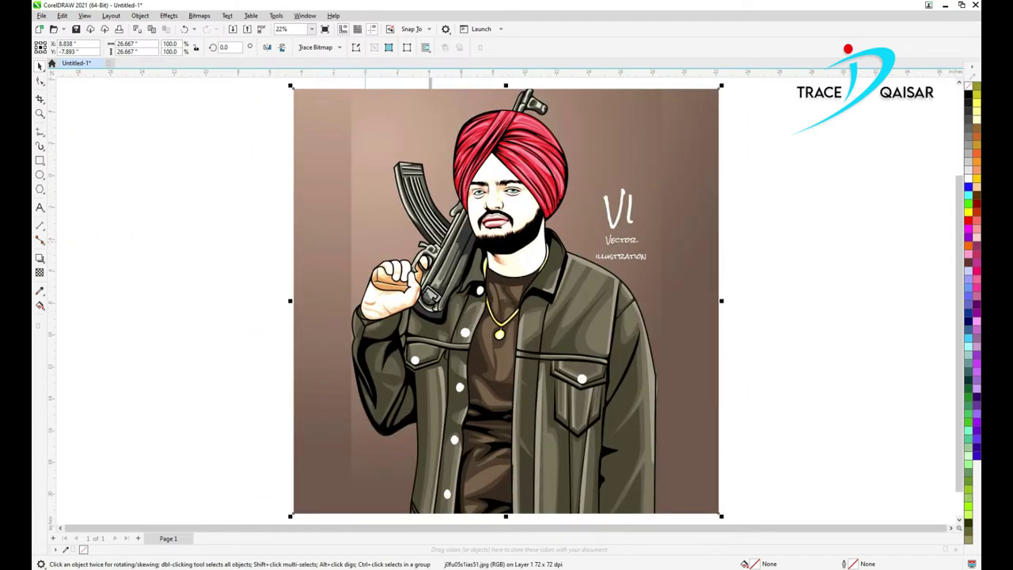
pyautogui.scroll(3, 502, 358)
pyautogui.scroll(-4, 502, 358)
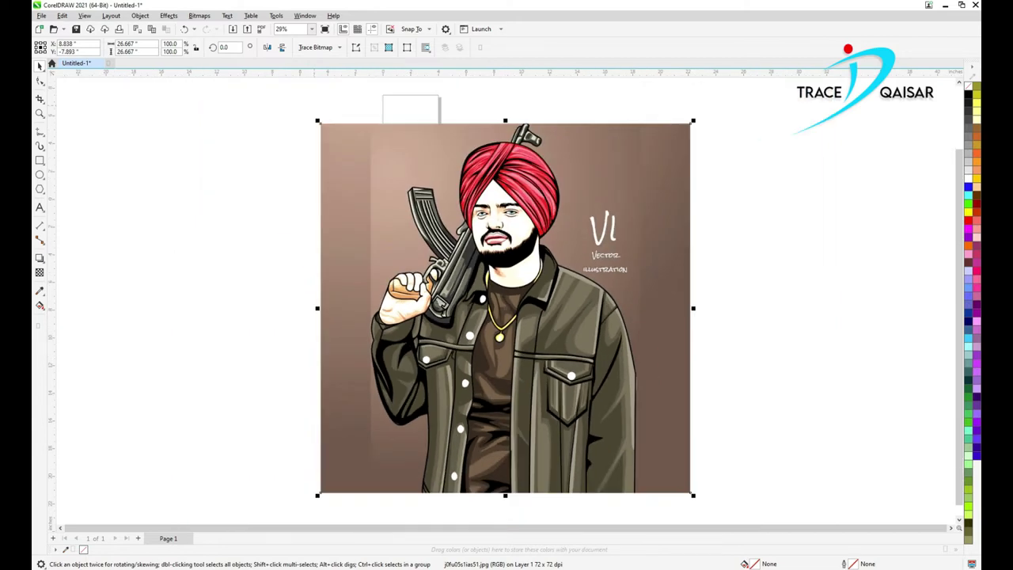
pyautogui.scroll(-1, 499, 227)
pyautogui.scroll(2, 498, 227)
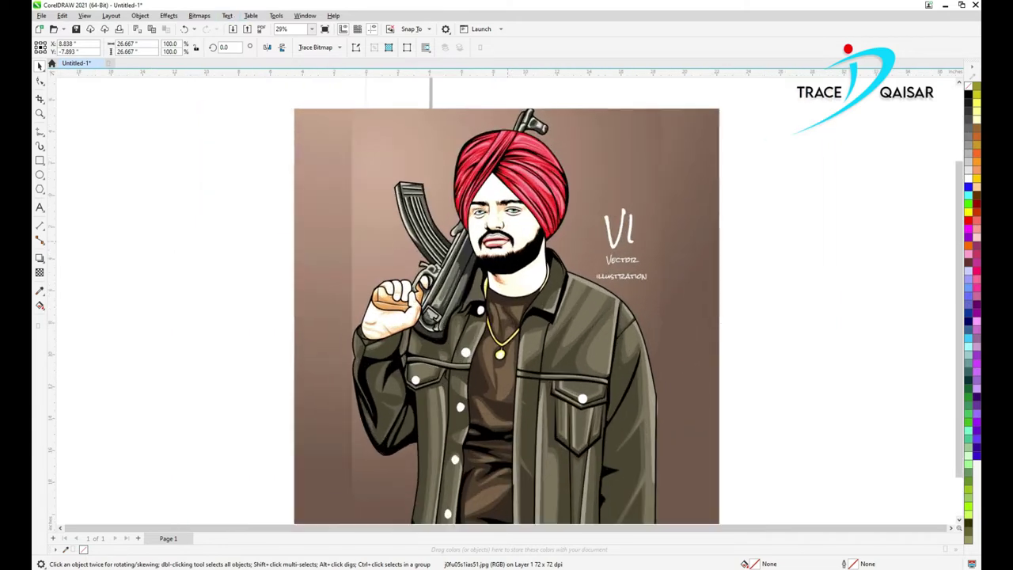
pyautogui.scroll(-1, 509, 241)
pyautogui.scroll(3, 498, 229)
pyautogui.scroll(-2, 482, 220)
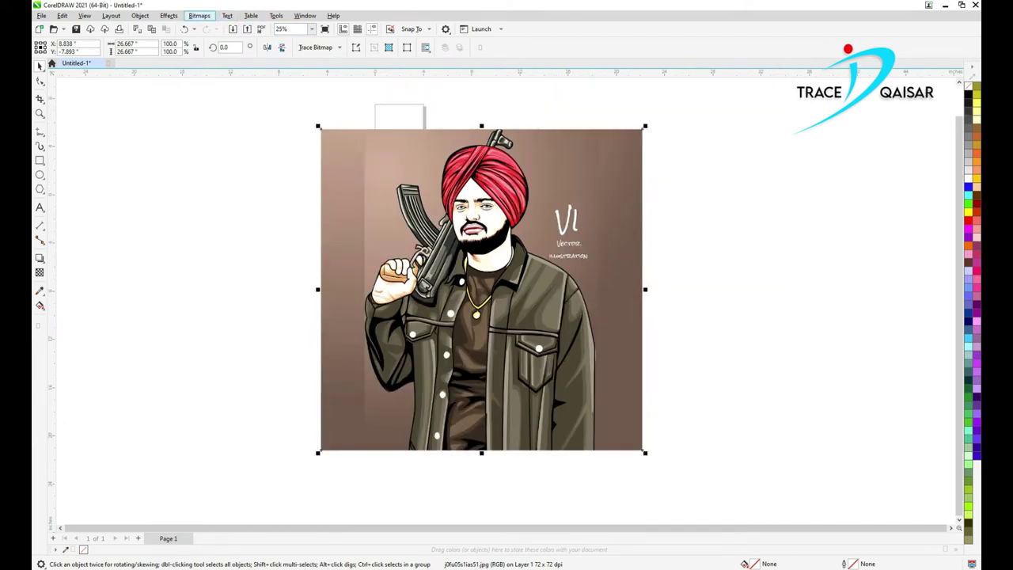
# Trace the portrait bitmap with Outline Trace using the Line Art type.
pyautogui.click(199, 15)
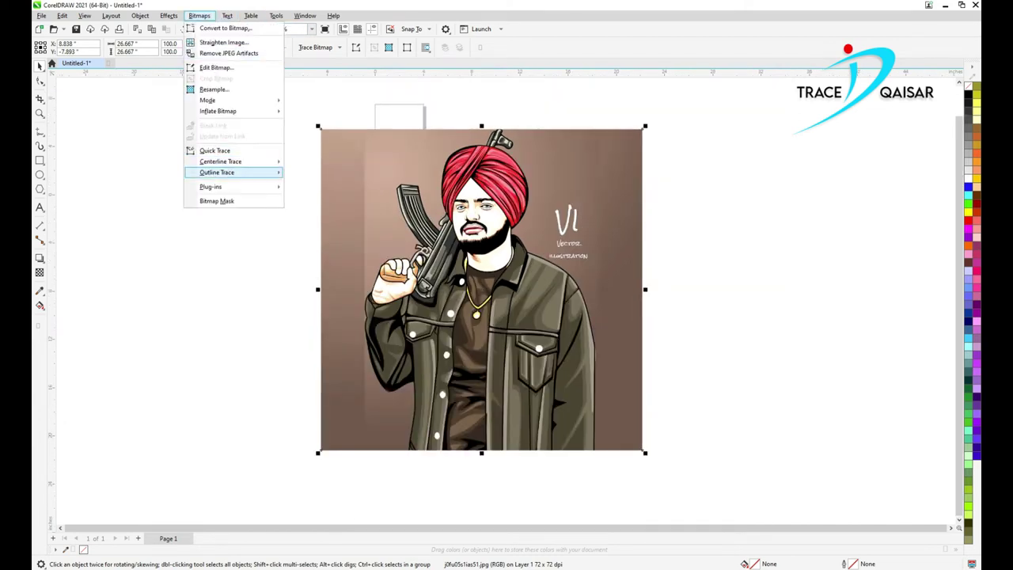
pyautogui.moveTo(225, 172)
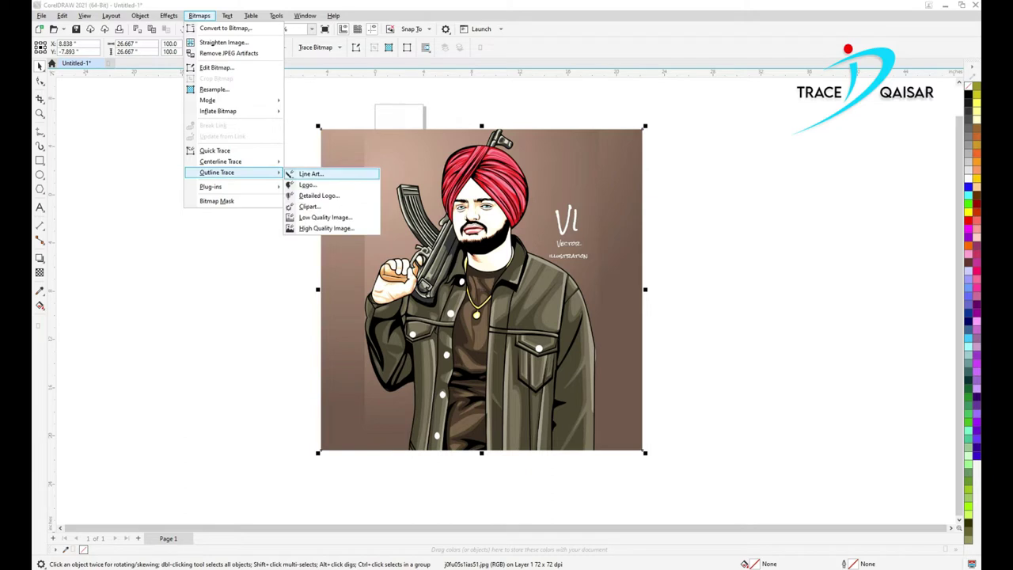
pyautogui.click(310, 173)
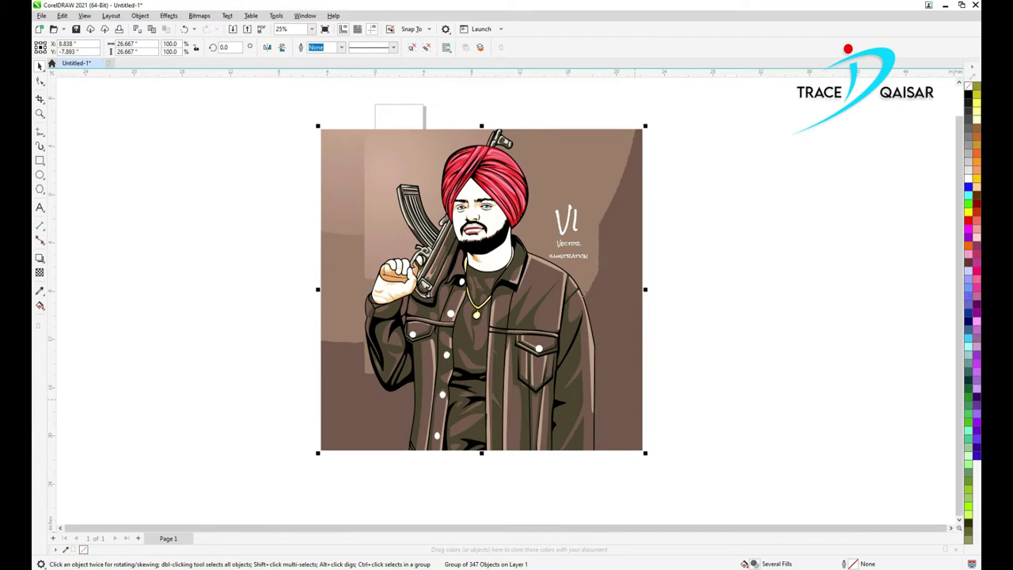
# Move the traced group horizontally about 30 inches so it sits to the right of the original portrait.
pyautogui.scroll(-1, 656, 406)
pyautogui.moveTo(450, 250); pyautogui.dragTo(689, 250)
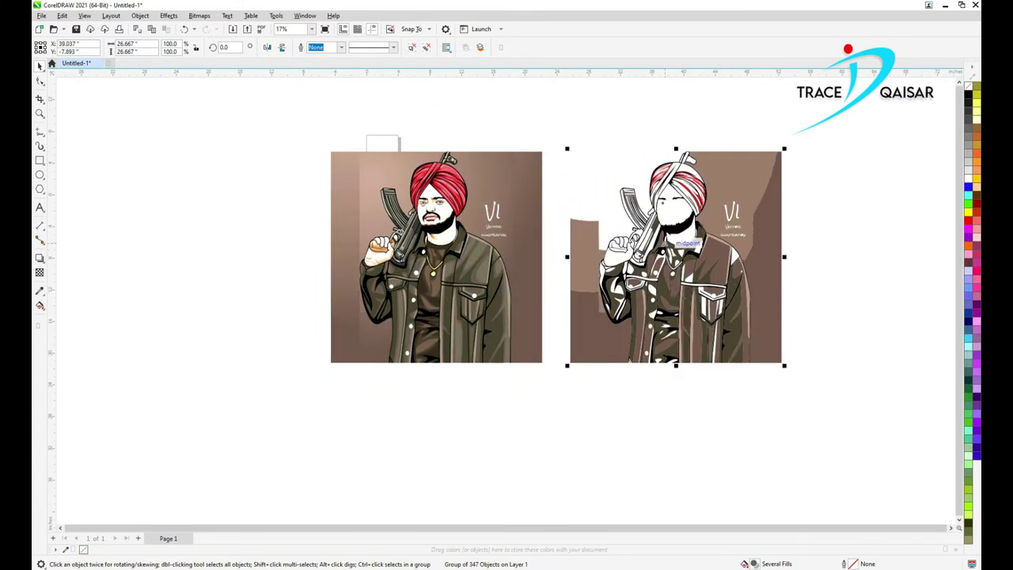
pyautogui.scroll(1, 742, 210)
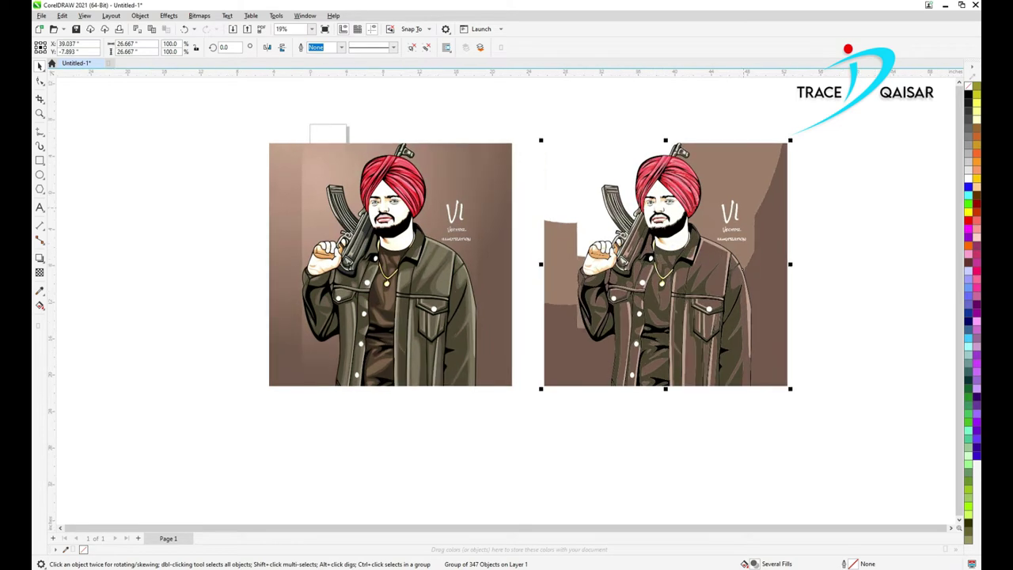
# Ungroup the tracing and delete the brown background shapes around the traced figure.
pyautogui.press('Escape')
pyautogui.click(563, 236)
pyautogui.press('Delete')
pyautogui.click(563, 340)
pyautogui.press('Delete')
pyautogui.click(771, 262)
pyautogui.press('Delete')
pyautogui.click(769, 162)
pyautogui.press('Delete')
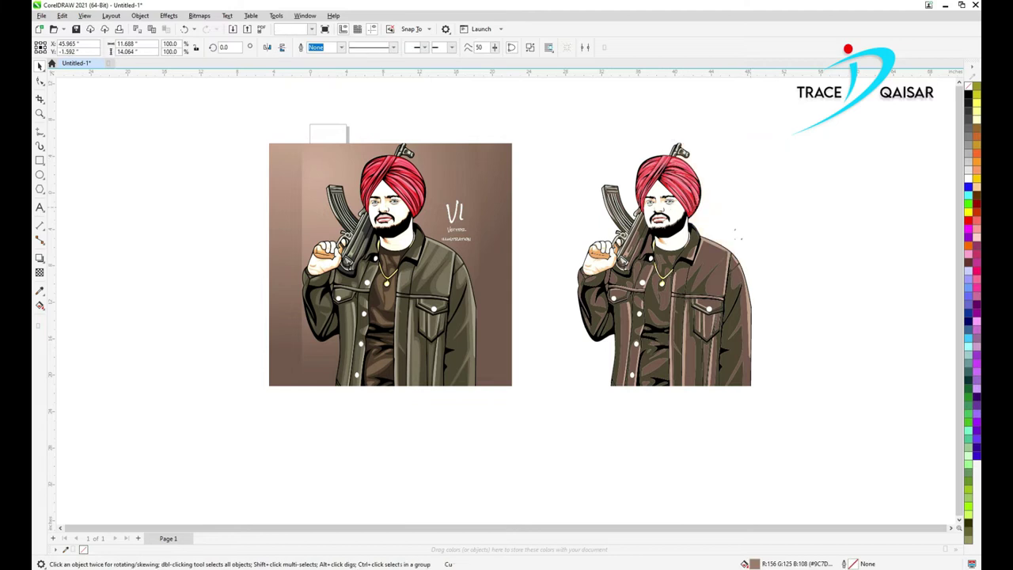
# Fill the brown right-hand chest panel and the outer sleeve shape of the traced jacket with dark green (#003333).
pyautogui.scroll(3, 798, 254)
pyautogui.click(649, 273)
pyautogui.click(969, 380)
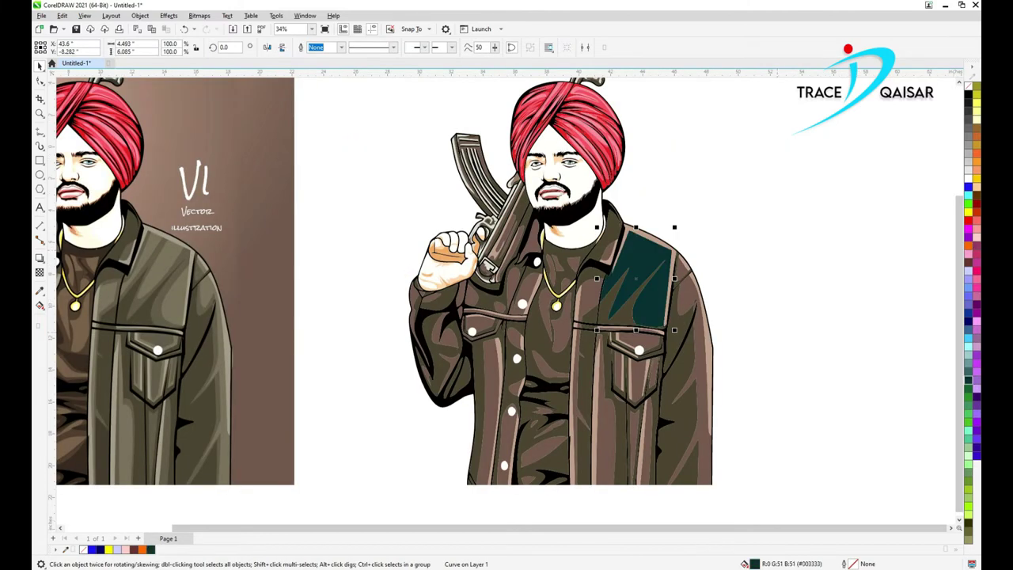
pyautogui.click(700, 341)
pyautogui.click(969, 380)
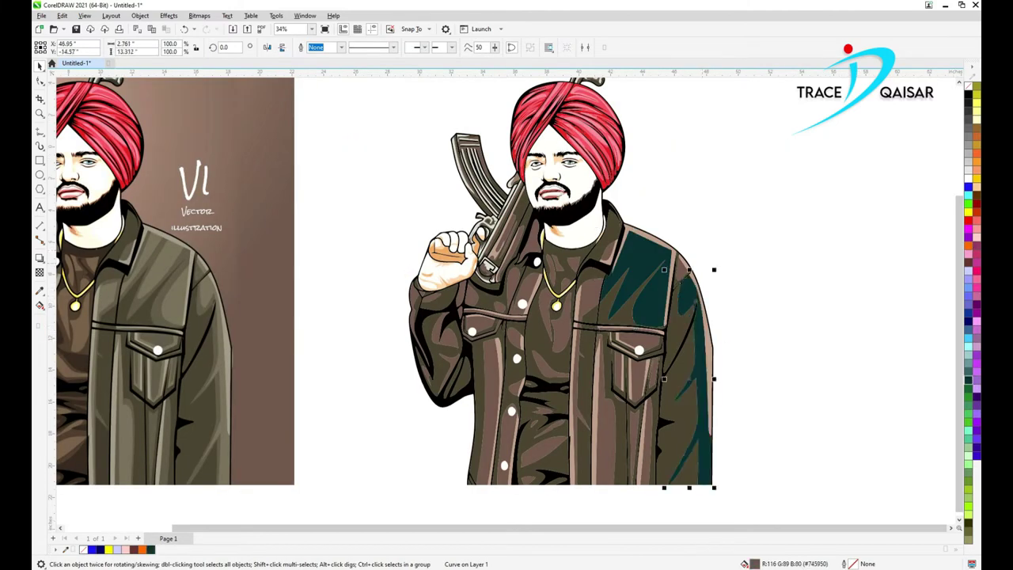
# Fill the long brown jacket strips beside and below the right-hand chest pocket with the same dark green.
pyautogui.scroll(2, 617, 461)
pyautogui.click(588, 290)
pyautogui.press('Down')
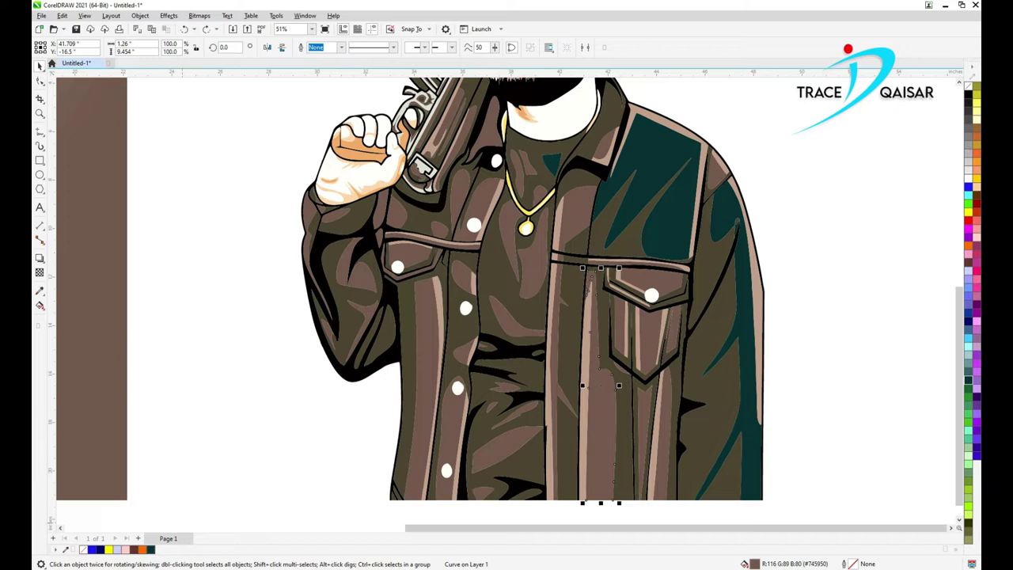
pyautogui.click(968, 380)
pyautogui.click(663, 413)
pyautogui.click(969, 380)
# Fill the right-hand pocket's brown shapes, its flap, the strip beneath it and the seam band above it with dark green.
pyautogui.scroll(1, 655, 408)
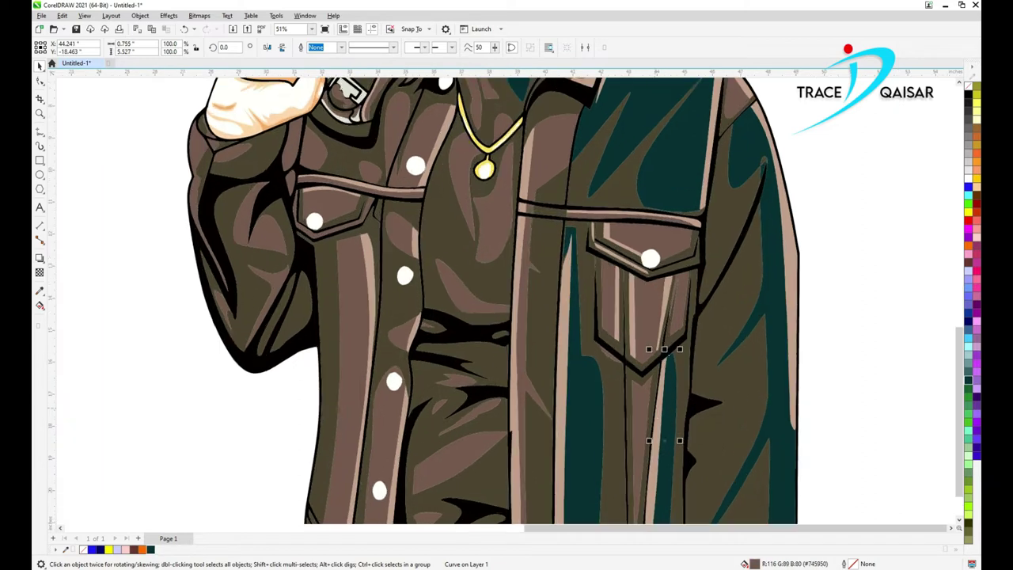
pyautogui.click(653, 452)
pyautogui.click(649, 365)
pyautogui.click(608, 343)
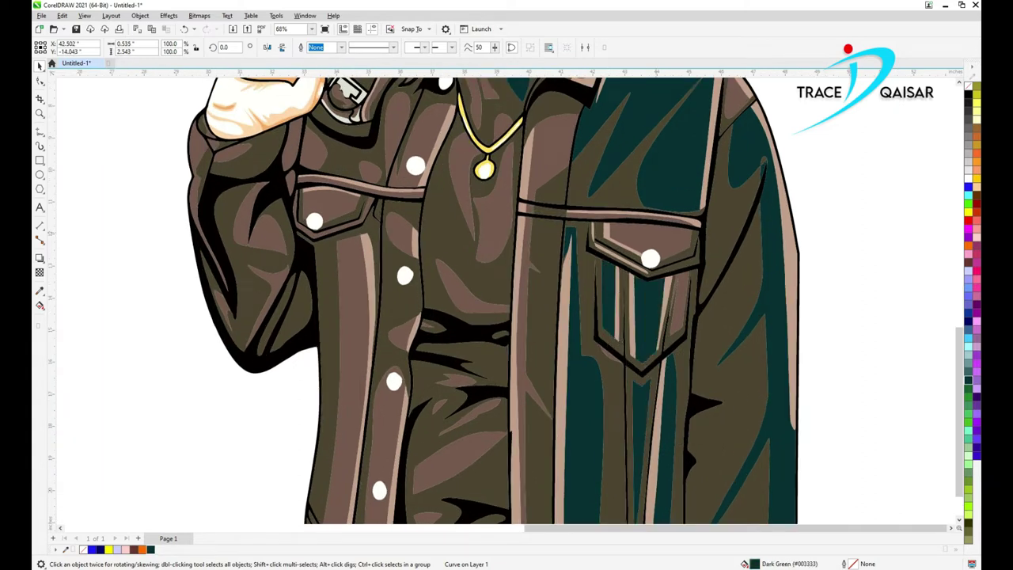
pyautogui.click(676, 240)
pyautogui.hotkey('ctrl', 'r')
pyautogui.click(680, 302)
pyautogui.hotkey('ctrl', 'r')
pyautogui.click(678, 220)
# Repeat the dark green fill on the right-hand front placket and the brown folds on the upper shirt.
pyautogui.click(543, 236)
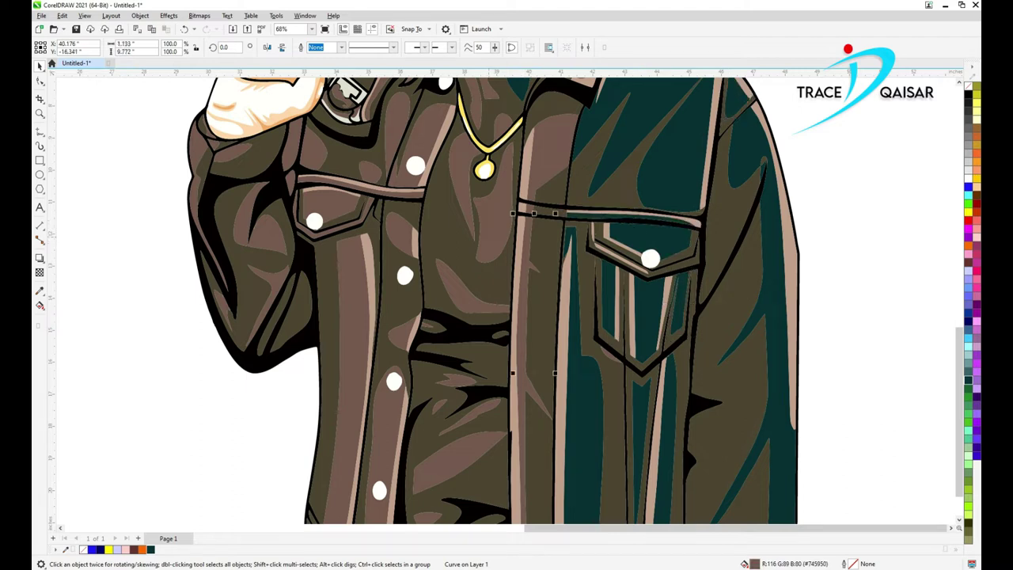
pyautogui.hotkey('ctrl', 'r')
pyautogui.click(496, 225)
pyautogui.hotkey('ctrl', 'r')
pyautogui.click(463, 171)
pyautogui.hotkey('ctrl', 'r')
pyautogui.click(553, 155)
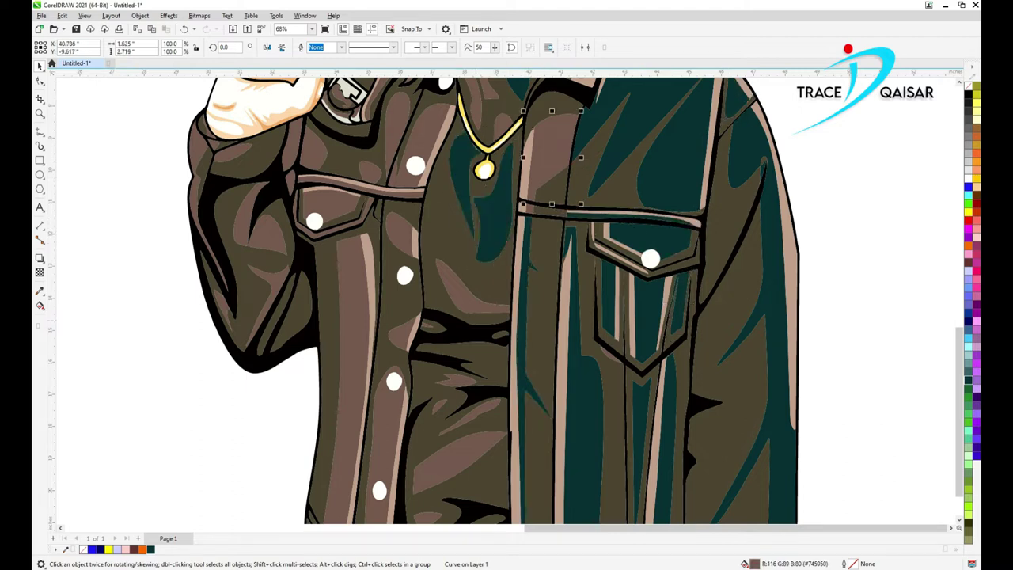
pyautogui.hotkey('ctrl', 'r')
pyautogui.click(466, 295)
pyautogui.hotkey('ctrl', 'r')
# Repeat the dark green fill on the brown fold shapes of the lower shirt.
pyautogui.click(463, 462)
pyautogui.hotkey('ctrl', 'r')
pyautogui.click(473, 413)
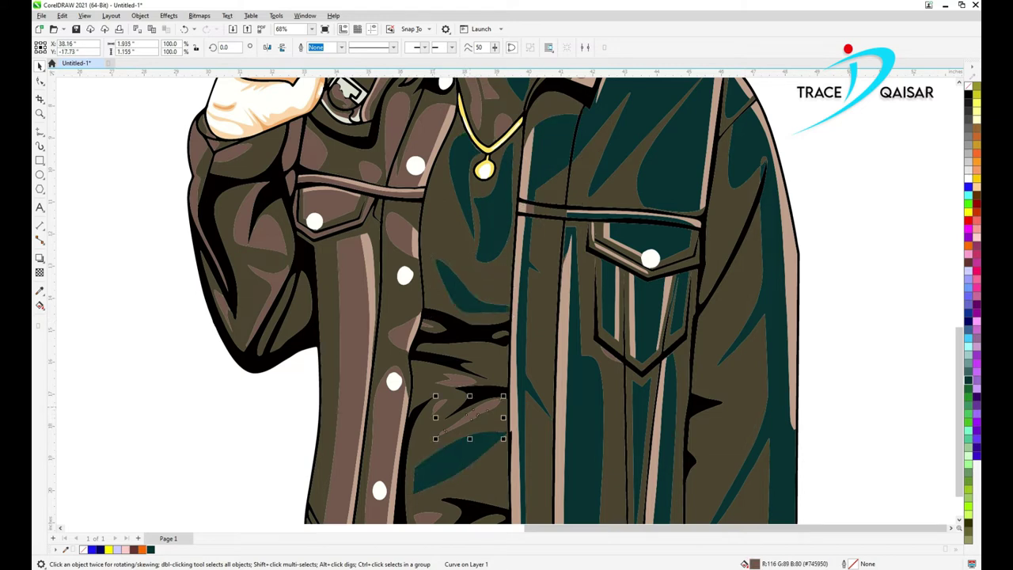
pyautogui.hotkey('ctrl', 'r')
pyautogui.click(440, 407)
pyautogui.hotkey('ctrl', 'r')
pyautogui.click(461, 381)
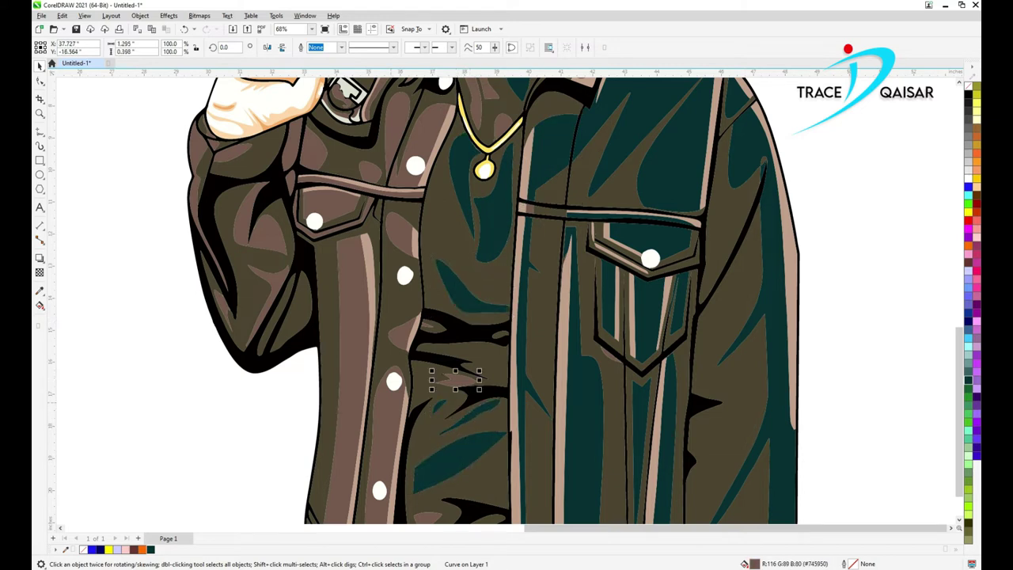
pyautogui.hotkey('ctrl', 'r')
# Repeat the dark green fill on the lower button placket and the long panel of the left-hand jacket front.
pyautogui.click(391, 403)
pyautogui.hotkey('ctrl', 'r')
pyautogui.click(351, 341)
pyautogui.hotkey('ctrl', 'r')
# Repeat the dark green fill on the brown shapes of the bent arm's sleeve and cuff.
pyautogui.click(270, 238)
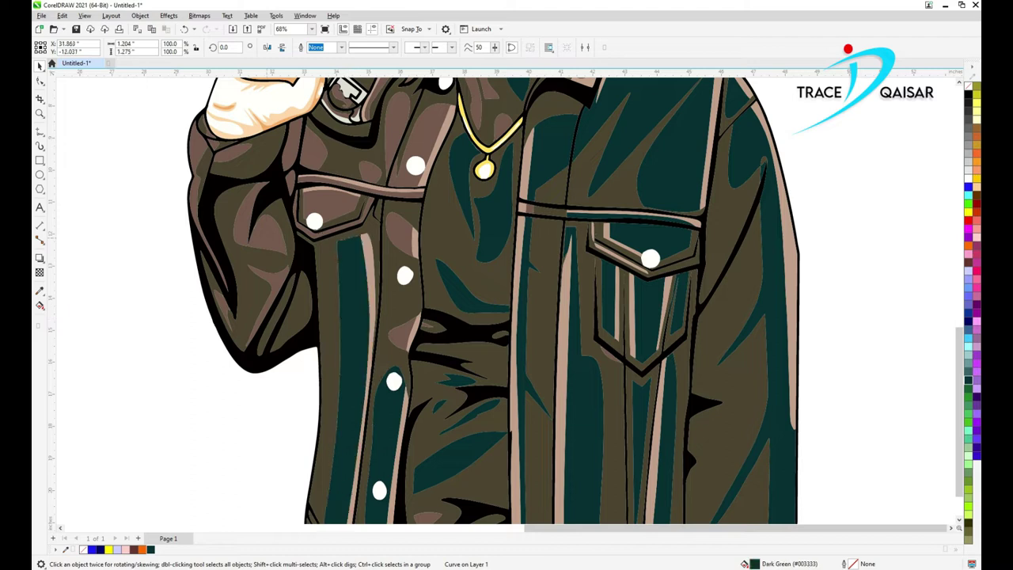
pyautogui.hotkey('ctrl', 'r')
pyautogui.click(271, 281)
pyautogui.hotkey('ctrl', 'r')
pyautogui.click(223, 310)
pyautogui.hotkey('ctrl', 'r')
pyautogui.click(197, 152)
pyautogui.hotkey('ctrl', 'r')
pyautogui.click(231, 152)
pyautogui.hotkey('ctrl', 'r')
pyautogui.click(212, 144)
pyautogui.hotkey('ctrl', 'r')
pyautogui.click(242, 215)
pyautogui.hotkey('ctrl', 'r')
# Repeat the dark green fill on the left-hand chest shapes, pocket flap and seam band of the jacket.
pyautogui.click(312, 154)
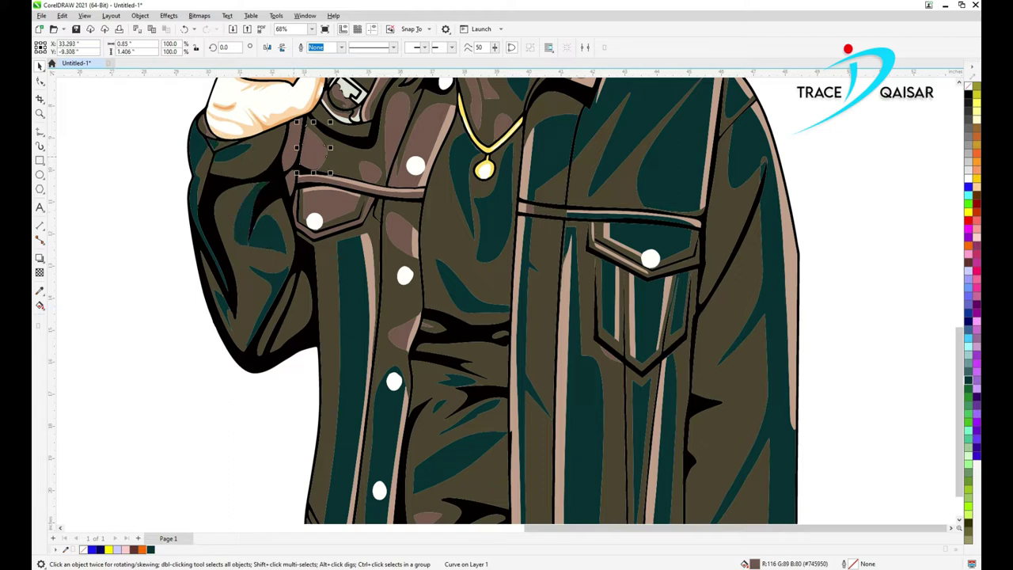
pyautogui.hotkey('ctrl', 'r')
pyautogui.click(291, 153)
pyautogui.hotkey('ctrl', 'r')
pyautogui.click(291, 183)
pyautogui.hotkey('ctrl', 'r')
pyautogui.click(334, 204)
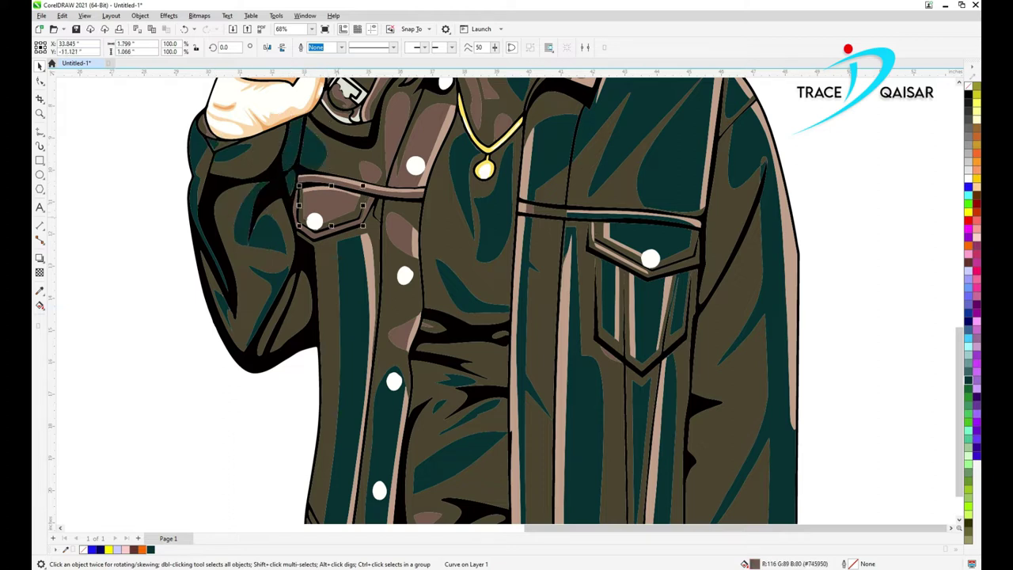
pyautogui.hotkey('ctrl', 'r')
pyautogui.click(378, 190)
pyautogui.hotkey('ctrl', 'r')
# Repeat the dark green fill on the brown shapes around the upper buttons of the left-hand jacket front.
pyautogui.click(397, 127)
pyautogui.hotkey('ctrl', 'r')
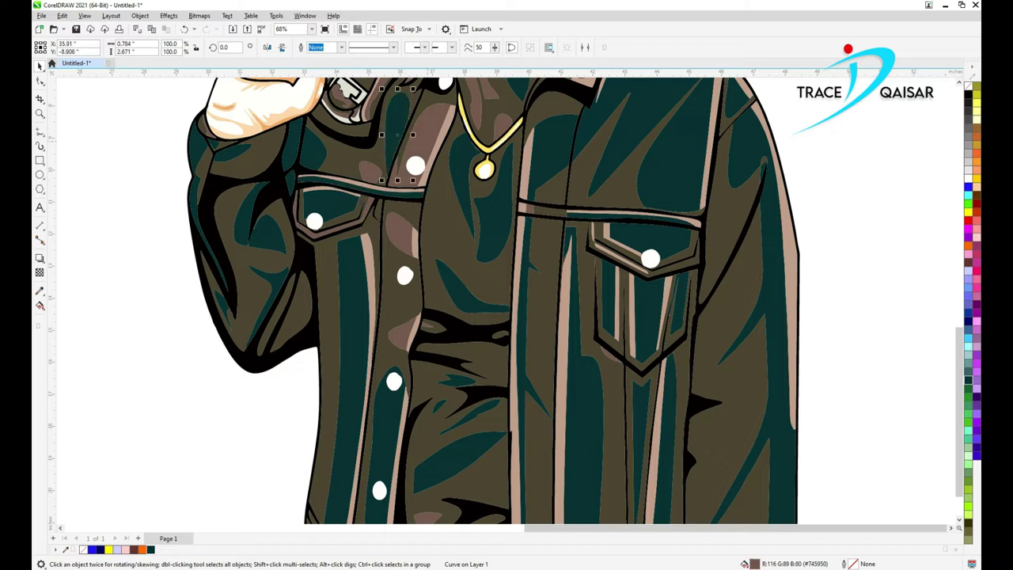
pyautogui.click(412, 138)
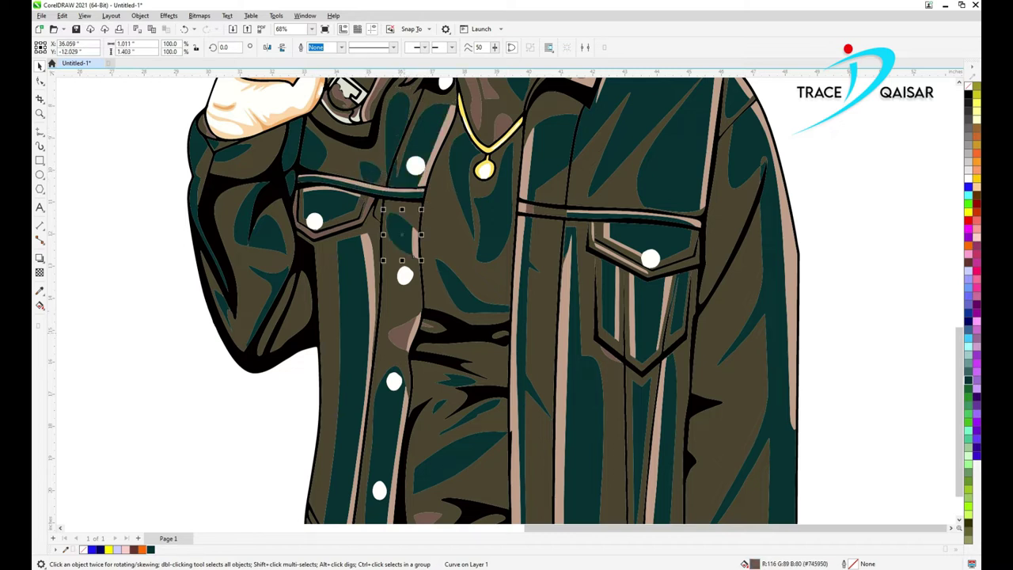
pyautogui.click(403, 332)
pyautogui.hotkey('ctrl', 'r')
# Repeat the dark green fill on the brown shirt shapes inside the necklace.
pyautogui.click(478, 102)
pyautogui.hotkey('ctrl', 'r')
pyautogui.click(503, 126)
pyautogui.hotkey('ctrl', 'r')
pyautogui.click(491, 89)
pyautogui.hotkey('ctrl', 'r')
# Repeat the dark green fill on the brown shapes of both jacket collar sides.
pyautogui.scroll(-2, 455, 305)
pyautogui.scroll(2, 507, 207)
pyautogui.click(539, 222)
pyautogui.hotkey('ctrl', 'r')
pyautogui.click(338, 193)
pyautogui.hotkey('ctrl', 'r')
# Repeat the dark green fill on the remaining brown shape at the shirt's bottom edge.
pyautogui.click(290, 198)
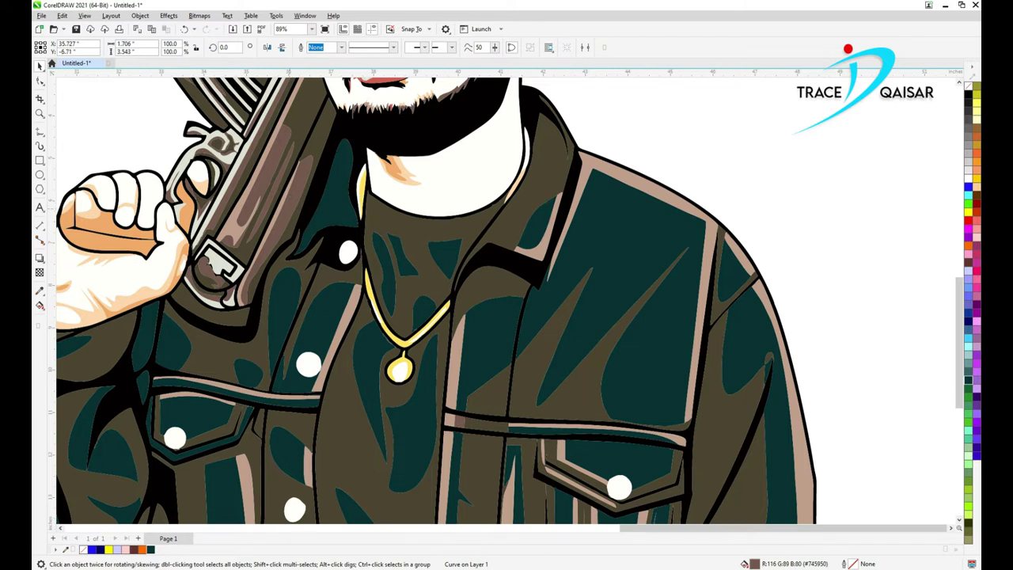
pyautogui.scroll(-5, 310, 205)
pyautogui.scroll(2, 311, 205)
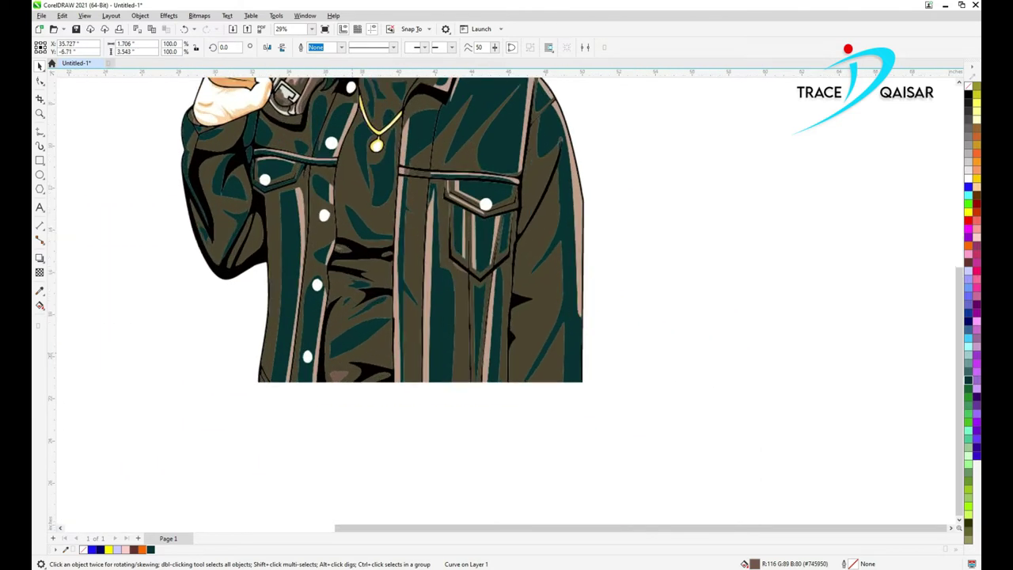
pyautogui.scroll(1, 351, 352)
pyautogui.click(334, 381)
pyautogui.hotkey('ctrl', 'r')
# Fill the light highlight along the right-hand sleeve's outer edge with dark red-brown (#663333).
pyautogui.scroll(-1, 423, 435)
pyautogui.scroll(1, 586, 224)
pyautogui.click(565, 272)
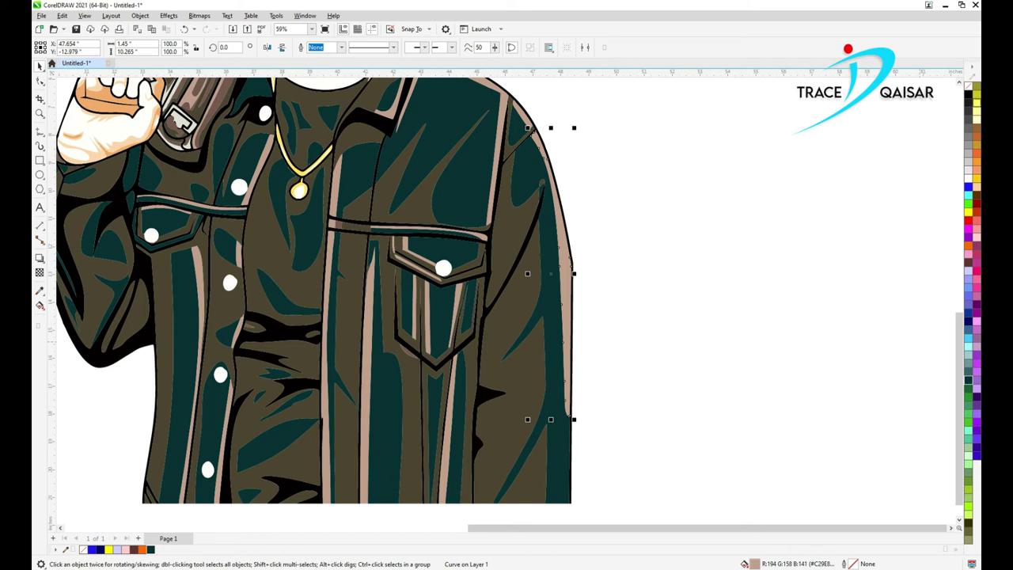
pyautogui.click(977, 104)
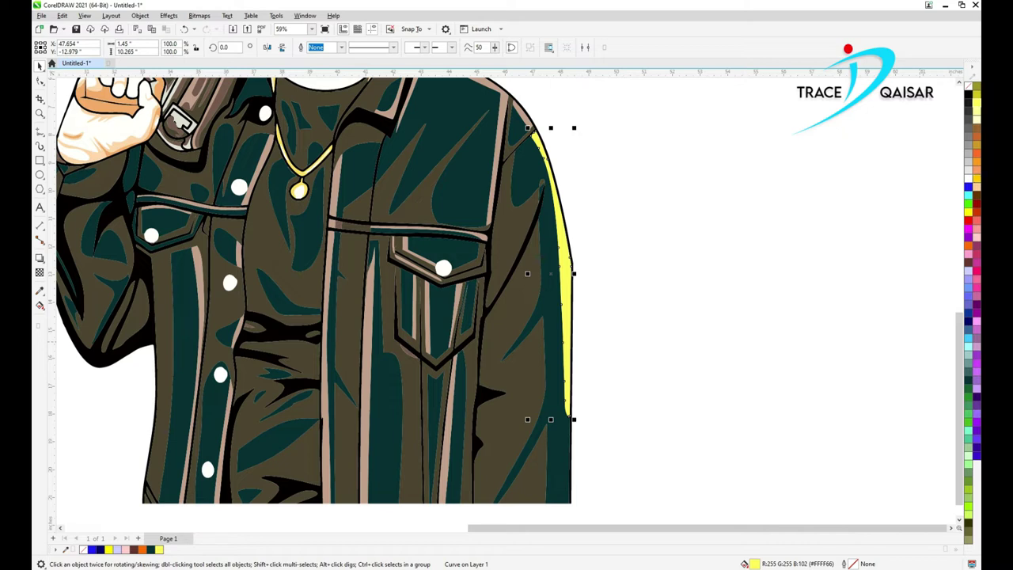
pyautogui.click(968, 254)
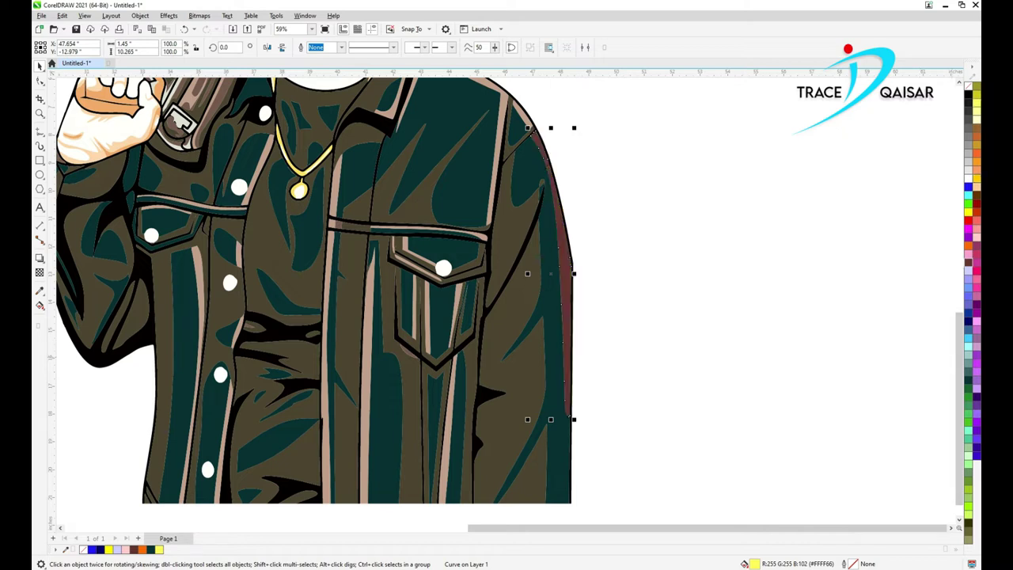
# Fill the figure's large black outline shape with the same dark red-brown (#663333).
pyautogui.click(489, 393)
pyautogui.click(969, 254)
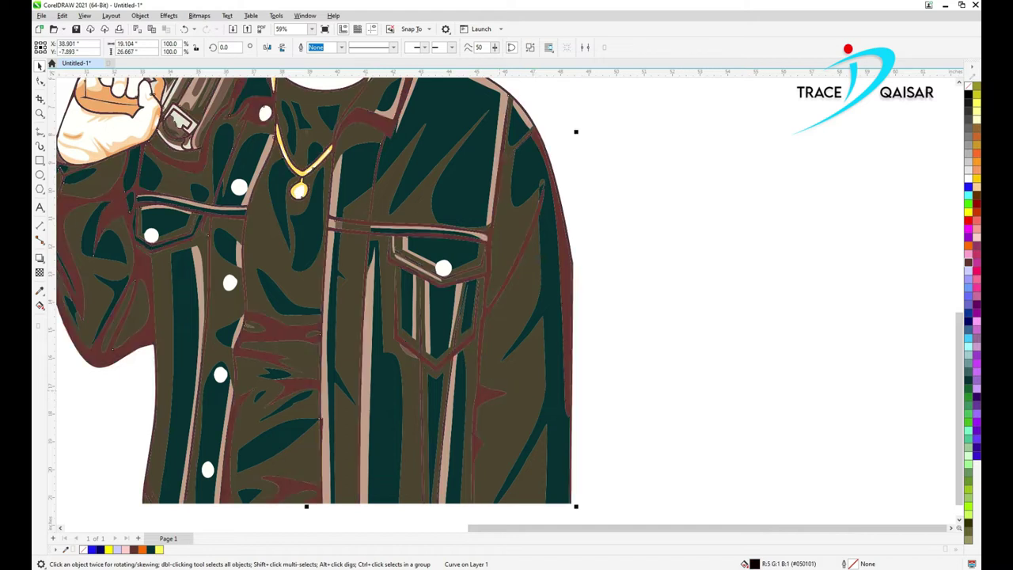
pyautogui.scroll(-4, 558, 440)
pyautogui.scroll(1, 455, 232)
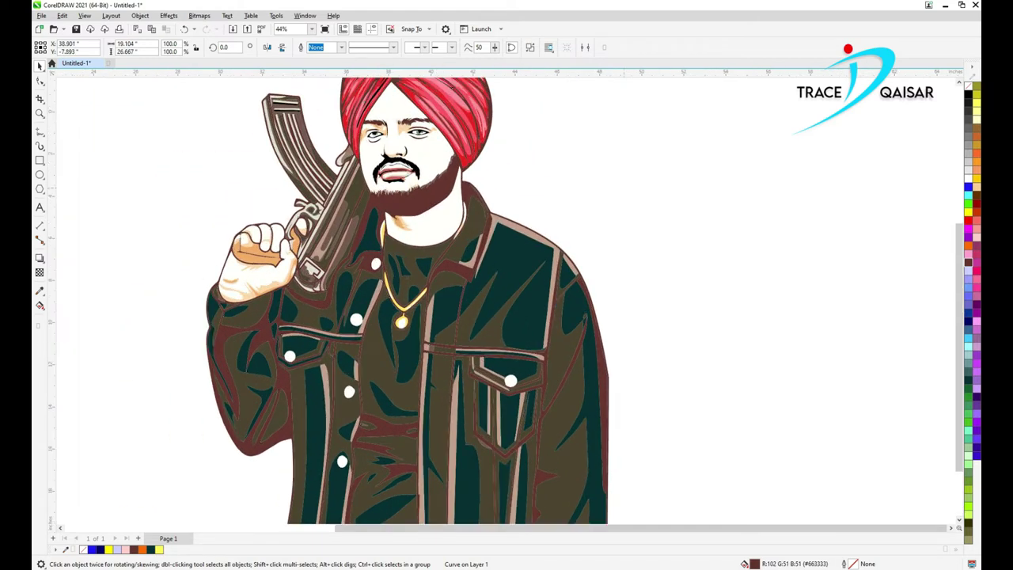
# Fill the olive shape on the right-hand sleeve's upper part with green (#669966).
pyautogui.press('Escape')
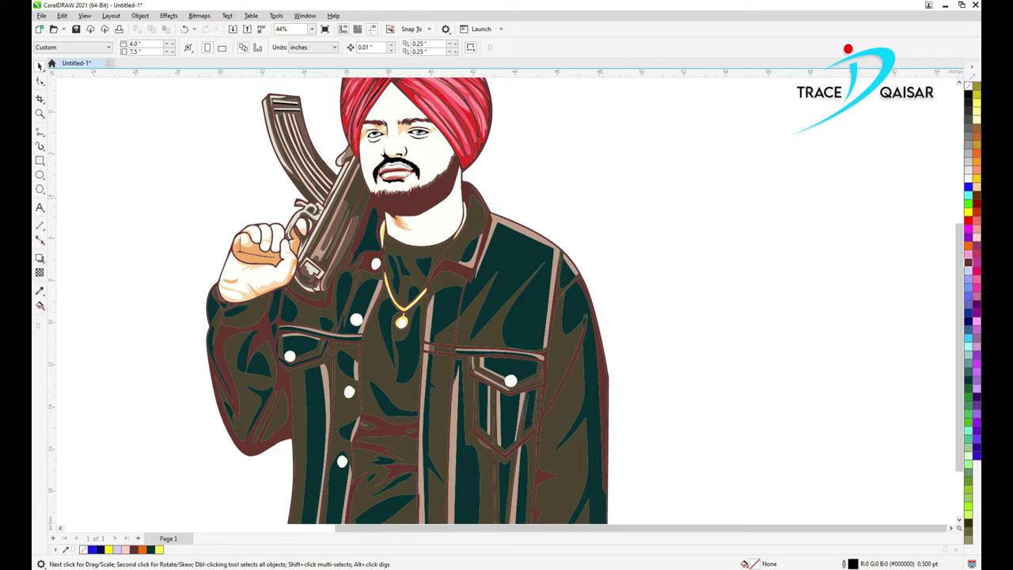
pyautogui.click(564, 346)
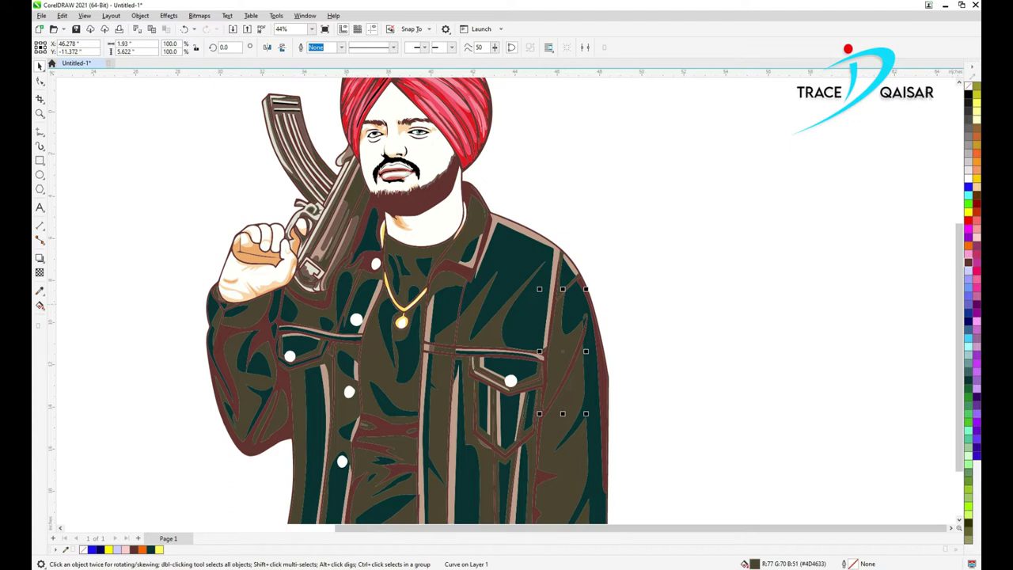
pyautogui.click(968, 472)
pyautogui.click(575, 462)
pyautogui.hotkey('ctrl', 'r')
pyautogui.click(522, 290)
pyautogui.hotkey('ctrl', 'r')
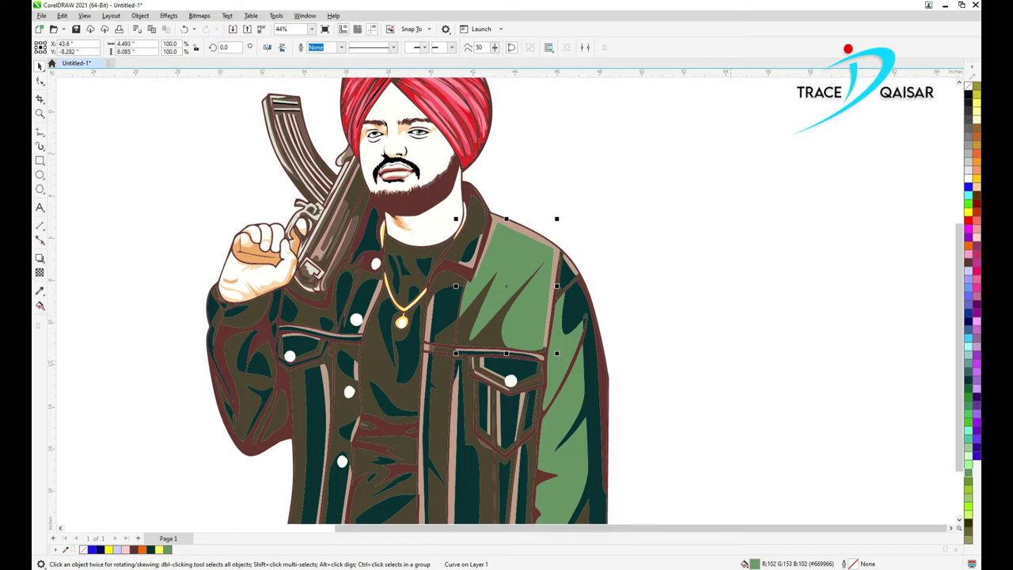
pyautogui.hotkey('ctrl', 'z')
pyautogui.hotkey('ctrl', 'z')
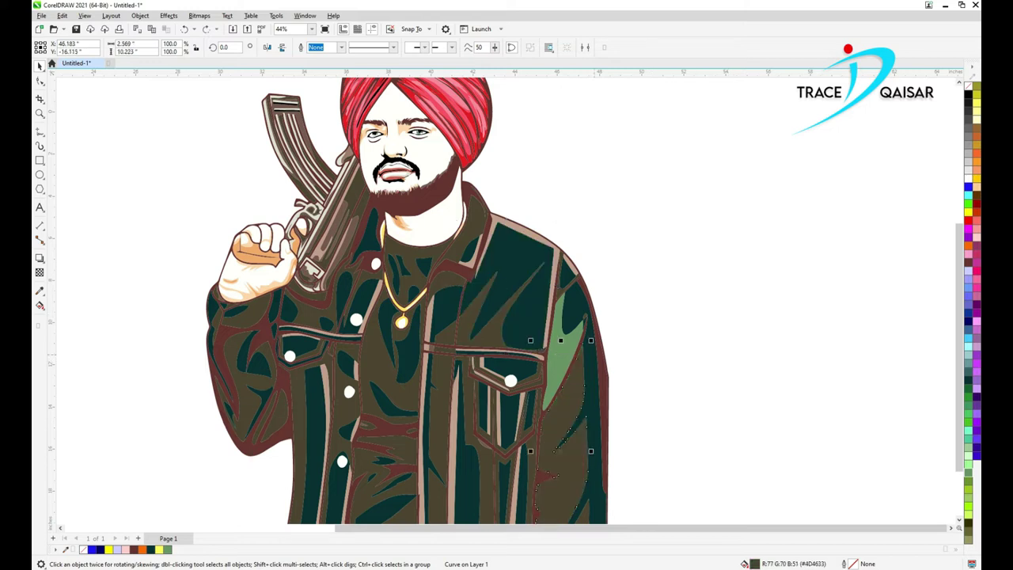
# Fill the lower olive shape of the right-hand sleeve with army green (#669966).
pyautogui.hotkey('ctrl', 'z')
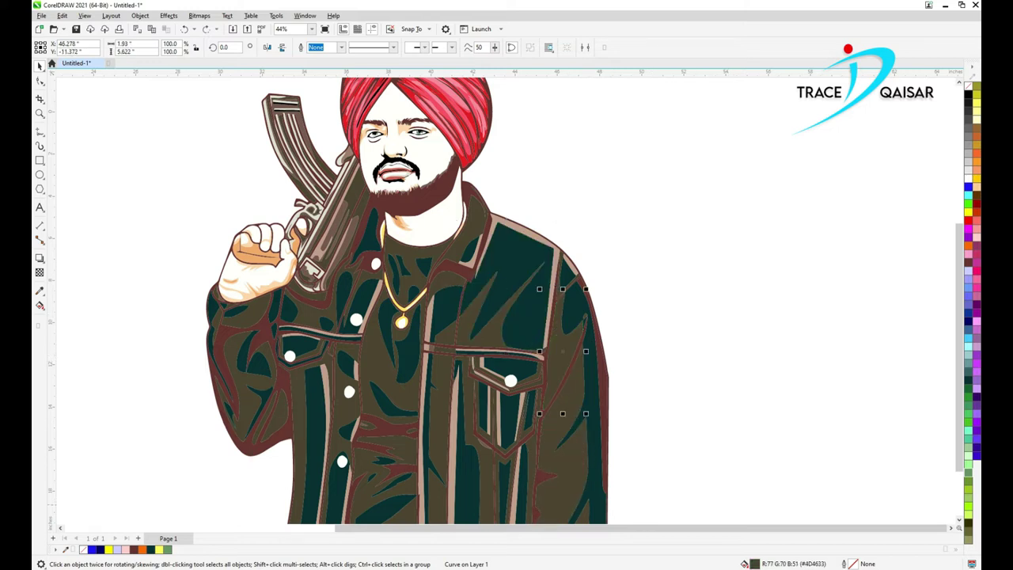
pyautogui.hotkey('ctrl', 'shift', 'z')
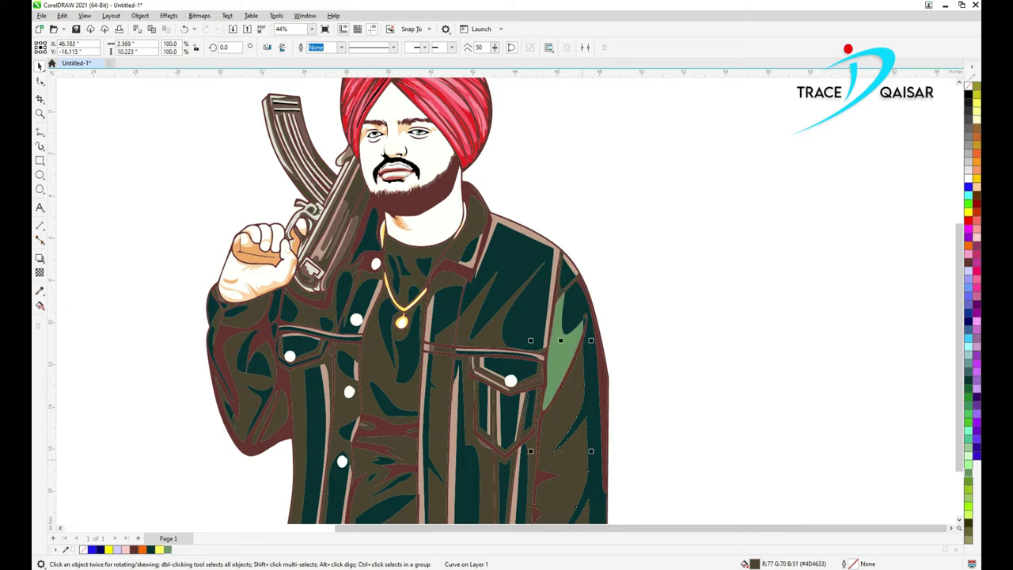
pyautogui.hotkey('ctrl', 'shift', 'z')
# Repeat the army green fill on the olive shapes beside the right-hand chest pocket and on the chest panel above it.
pyautogui.click(493, 460)
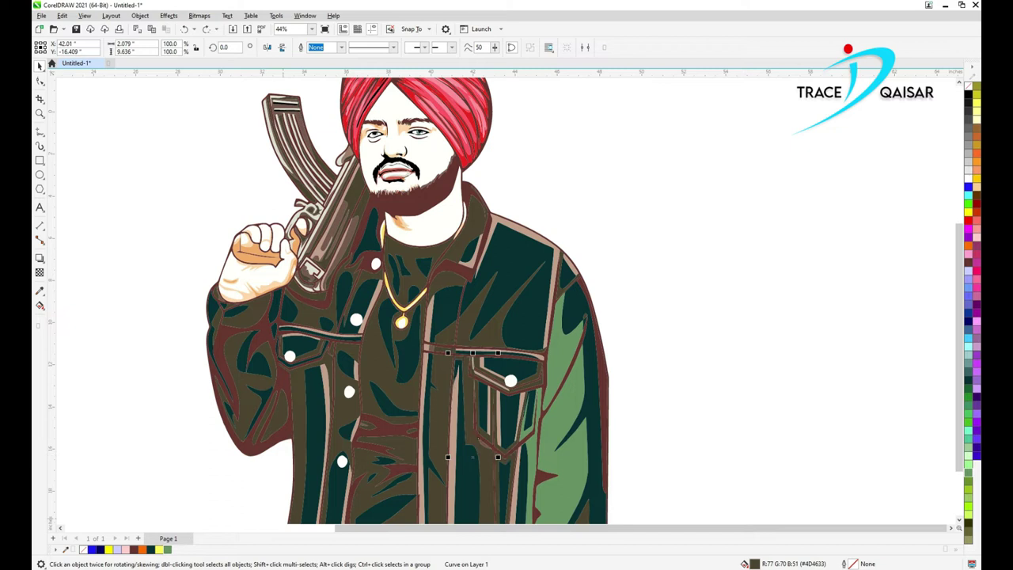
pyautogui.hotkey('ctrl', 'r')
pyautogui.click(510, 338)
pyautogui.hotkey('ctrl', 'r')
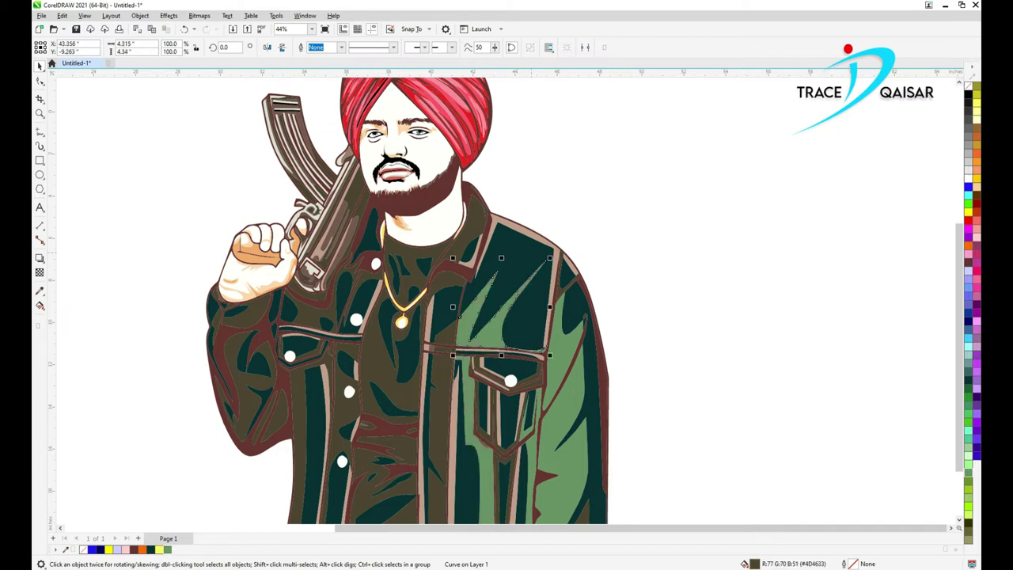
# Repeat the army green fill on the right-hand collar, the shirt's neckline and the left-hand chest panel.
pyautogui.hotkey('ctrl', 'shift', 'z')
pyautogui.hotkey('ctrl', 'shift', 'z')
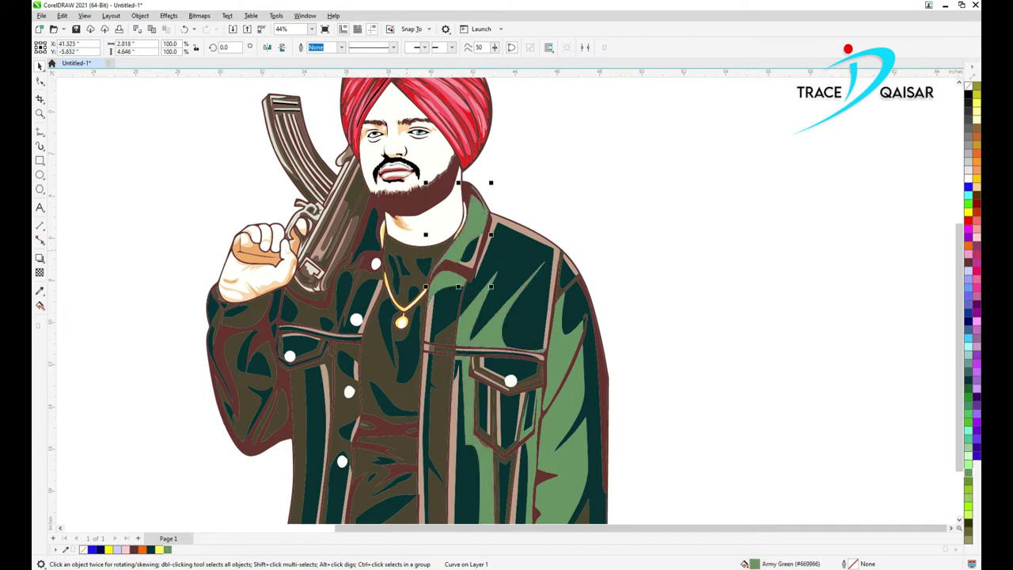
pyautogui.hotkey('ctrl', 'shift', 'z')
pyautogui.hotkey('ctrl', 'shift', 'z')
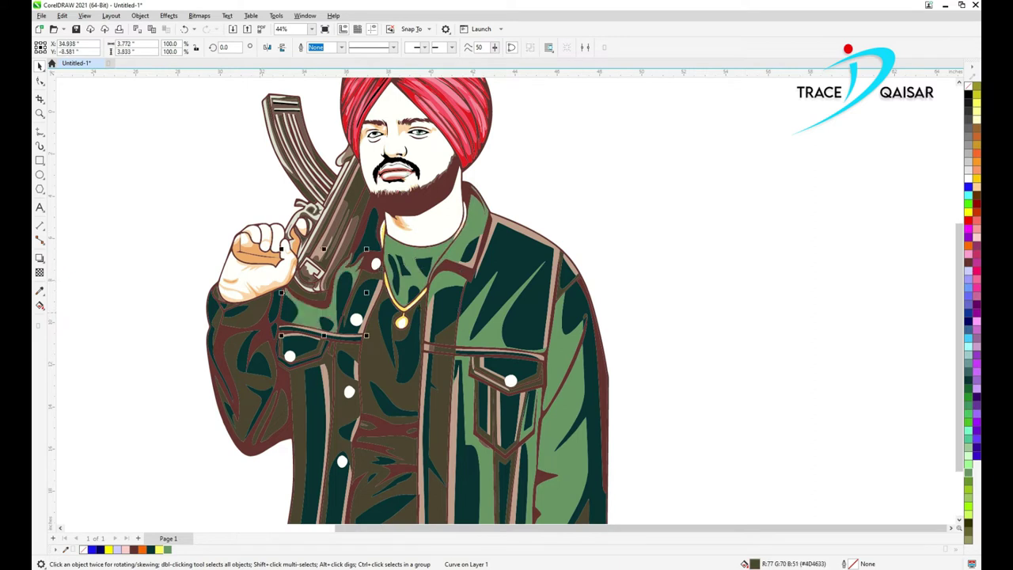
# Repeat the army green fill on the left-hand sleeve shapes and the jacket panel below the left-hand pocket.
pyautogui.hotkey('ctrl', 'shift', 'z')
pyautogui.hotkey('ctrl', 'shift', 'z')
pyautogui.hotkey('ctrl', 'shift', 'z')
pyautogui.hotkey('ctrl', 'shift', 'z')
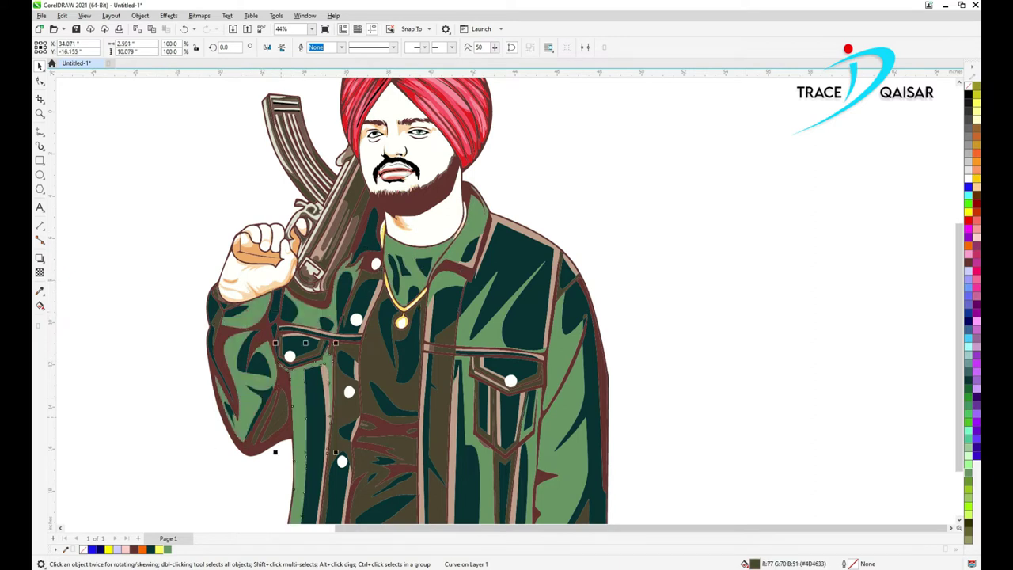
# Repeat the army green fill on the left-hand elbow, the button placket and the shirt's upper front.
pyautogui.hotkey('ctrl', 'shift', 'z')
pyautogui.hotkey('ctrl', 'shift', 'z')
pyautogui.hotkey('ctrl', 'shift', 'z')
pyautogui.hotkey('ctrl', 'shift', 'z')
pyautogui.hotkey('ctrl', 'shift', 'z')
pyautogui.hotkey('ctrl', 'shift', 'z')
pyautogui.hotkey('ctrl', 'shift', 'z')
pyautogui.hotkey('ctrl', 'shift', 'z')
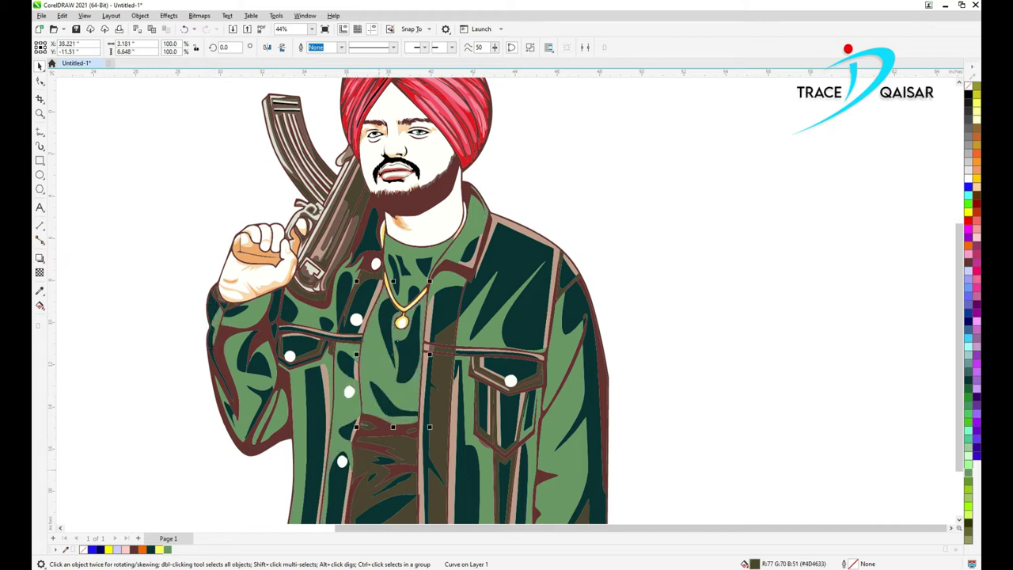
# Repeat the army green fill on the lower shirt, the right-hand front strip and the right-hand pocket pieces.
pyautogui.click(379, 470)
pyautogui.hotkey('ctrl', 'r')
pyautogui.click(379, 440)
pyautogui.hotkey('ctrl', 'shift', 'z')
pyautogui.hotkey('ctrl', 'shift', 'z')
pyautogui.hotkey('ctrl', 'shift', 'z')
pyautogui.hotkey('ctrl', 'shift', 'z')
pyautogui.hotkey('ctrl', 'shift', 'z')
pyautogui.hotkey('ctrl', 'shift', 'z')
pyautogui.hotkey('ctrl', 'shift', 'z')
pyautogui.hotkey('ctrl', 'shift', 'z')
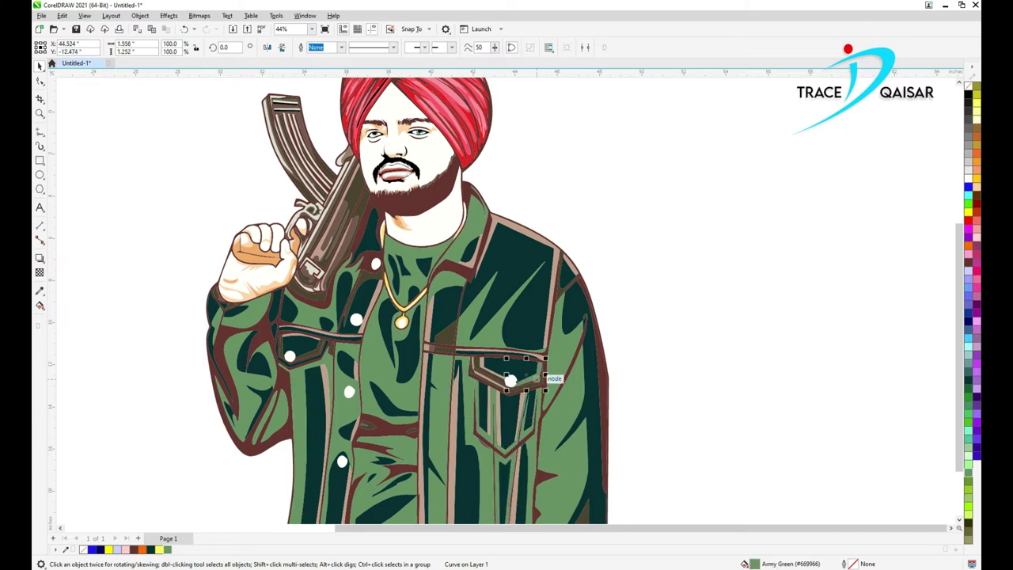
pyautogui.press('Escape')
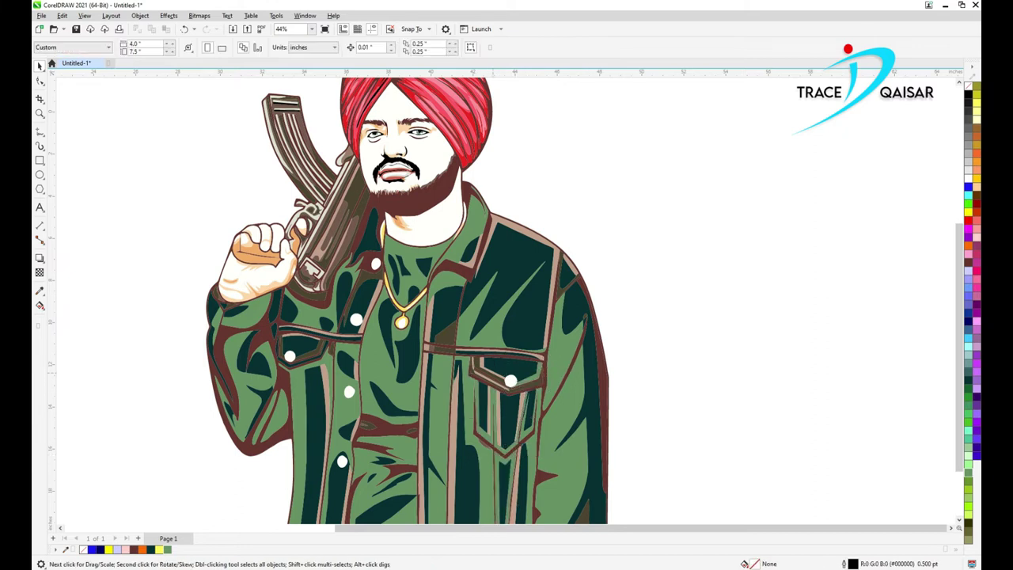
# Repeat the army green fill on the small olive pieces around the right-hand yoke seam and the upper button placket.
pyautogui.scroll(2, 488, 369)
pyautogui.click(486, 365)
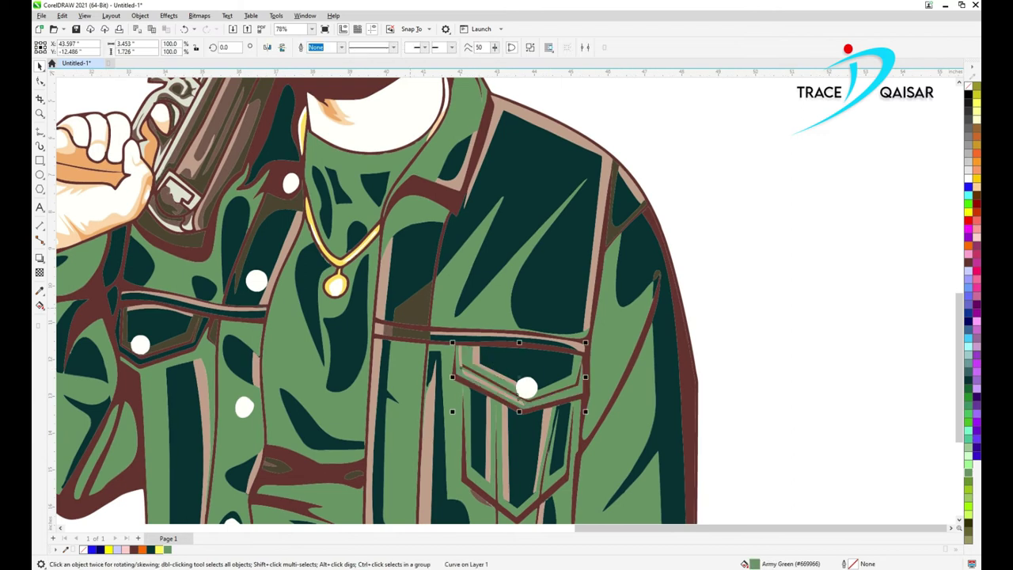
pyautogui.click(415, 305)
pyautogui.hotkey('ctrl', 'r')
pyautogui.click(409, 331)
pyautogui.hotkey('ctrl', 'r')
pyautogui.click(255, 220)
pyautogui.hotkey('ctrl', 'r')
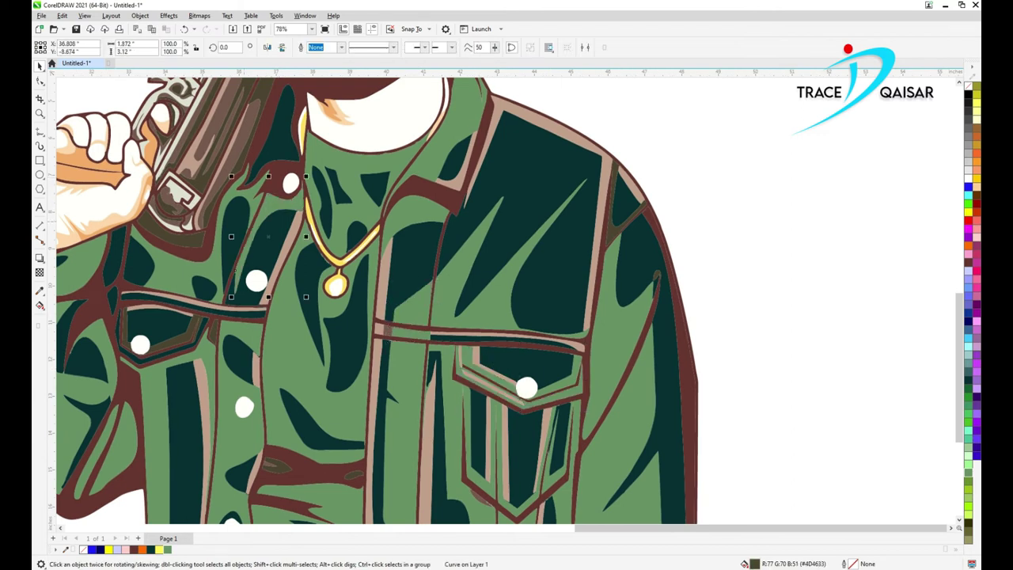
# Repeat the army green fill on the olive trim pieces around the left-hand chest pocket.
pyautogui.click(211, 327)
pyautogui.hotkey('ctrl', 'r')
pyautogui.click(123, 327)
pyautogui.hotkey('ctrl', 'r')
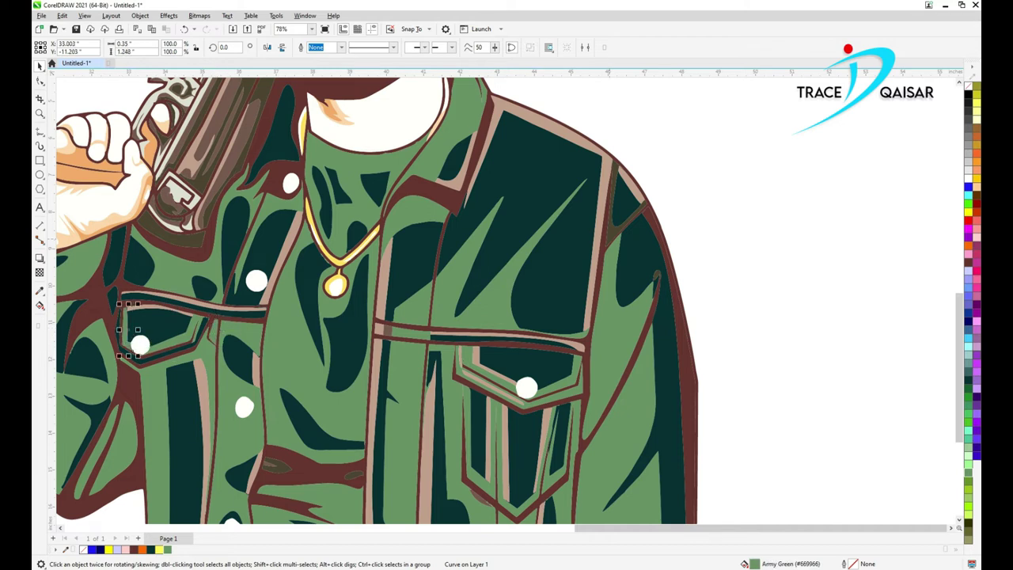
# Repeat the army green fill on the small olive pieces at the left-hand hem corner and in the shirt's waist fold.
pyautogui.scroll(-1, 656, 271)
pyautogui.scroll(2, 609, 400)
pyautogui.click(378, 438)
pyautogui.hotkey('ctrl', 'r')
pyautogui.scroll(4, 247, 435)
pyautogui.click(246, 451)
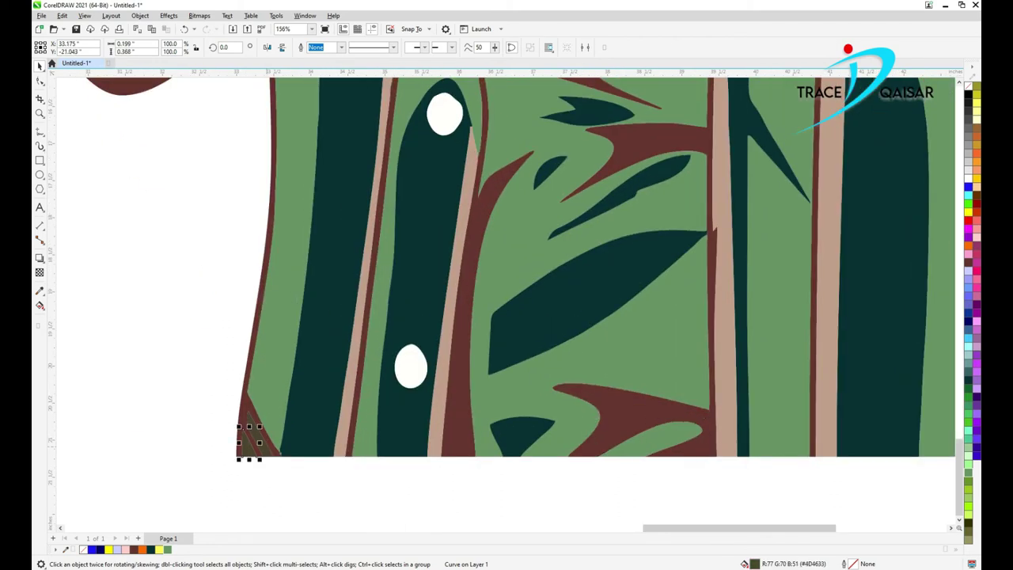
pyautogui.scroll(-3, 290, 450)
pyautogui.scroll(-2, 413, 302)
pyautogui.scroll(3, 427, 289)
pyautogui.click(412, 274)
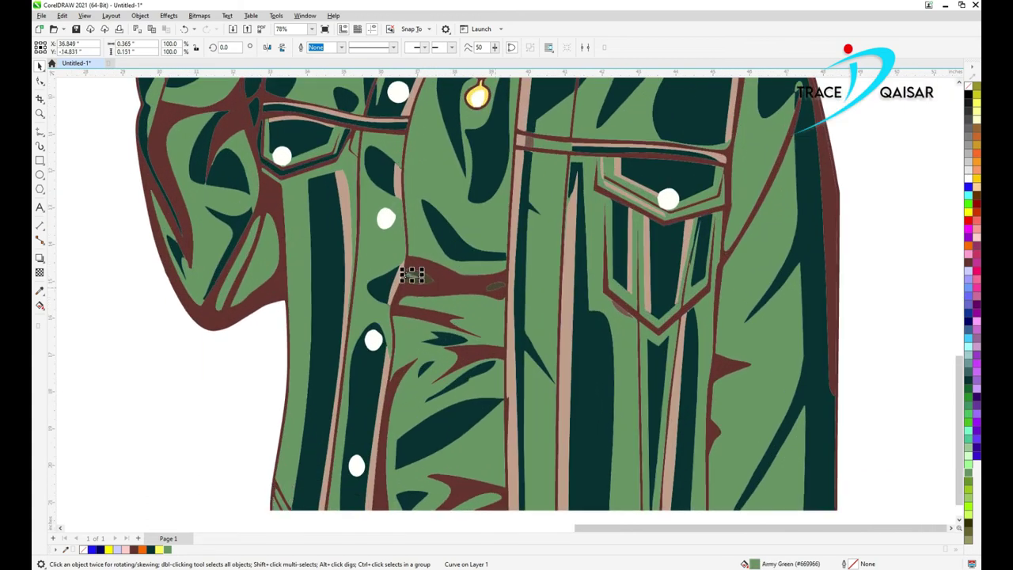
# Examine the green jacket and shirt for missed shapes and compare the figure with the original bitmap.
pyautogui.scroll(-3, 507, 300)
pyautogui.scroll(2, 506, 301)
pyautogui.scroll(-1, 581, 187)
pyautogui.click(580, 188)
pyautogui.scroll(1, 580, 246)
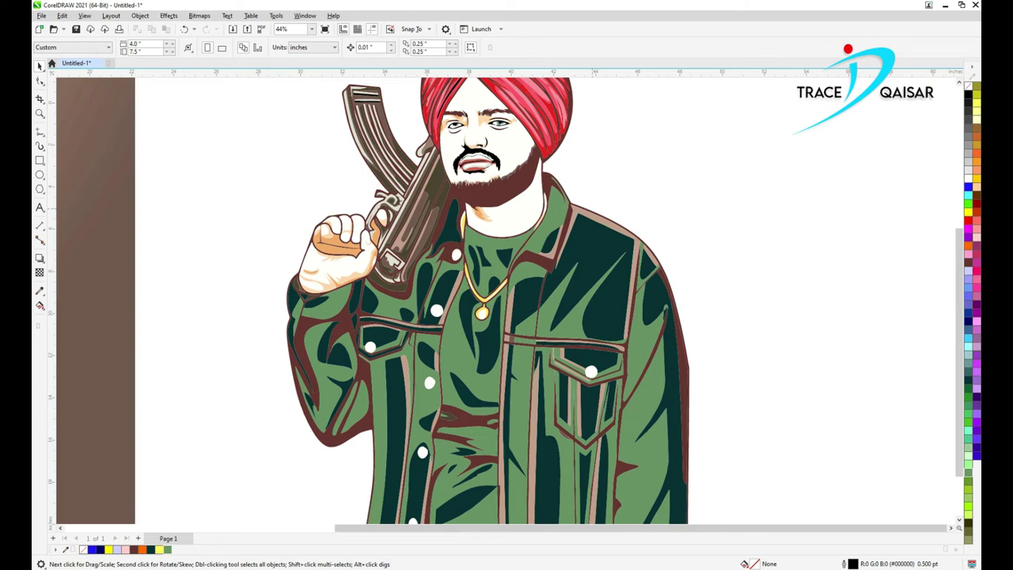
pyautogui.scroll(-2, 506, 301)
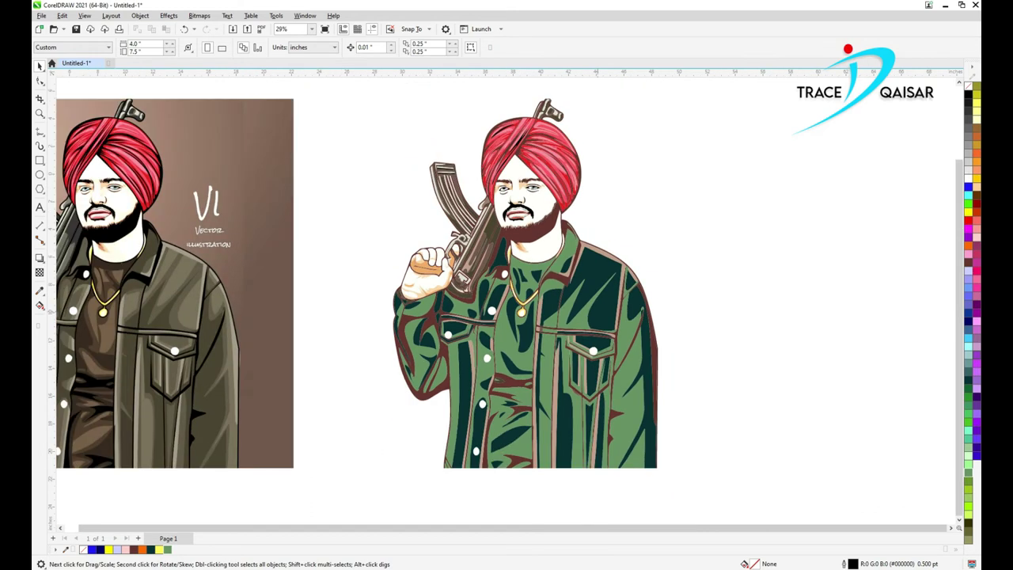
pyautogui.scroll(1, 529, 280)
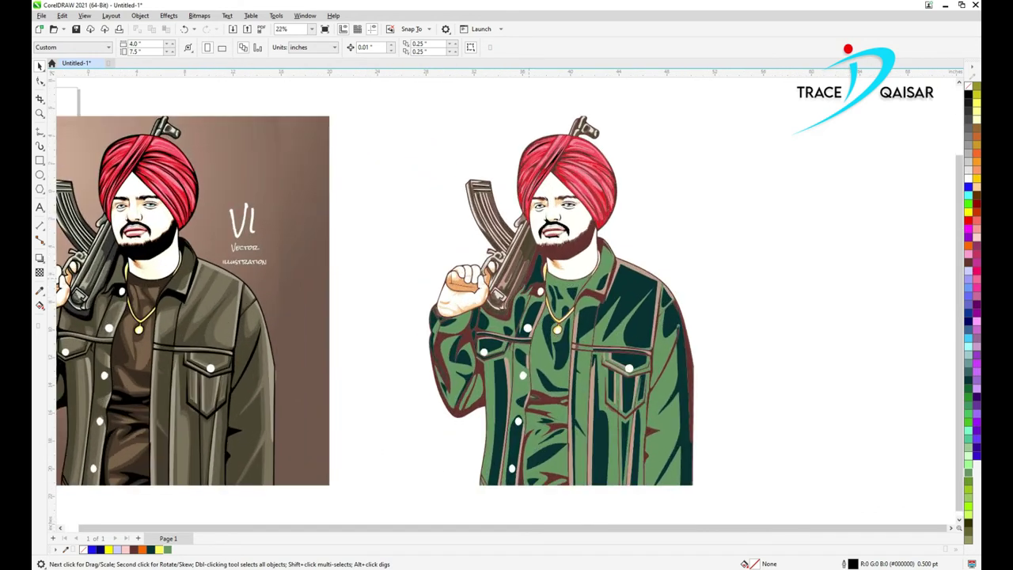
pyautogui.scroll(1, 550, 374)
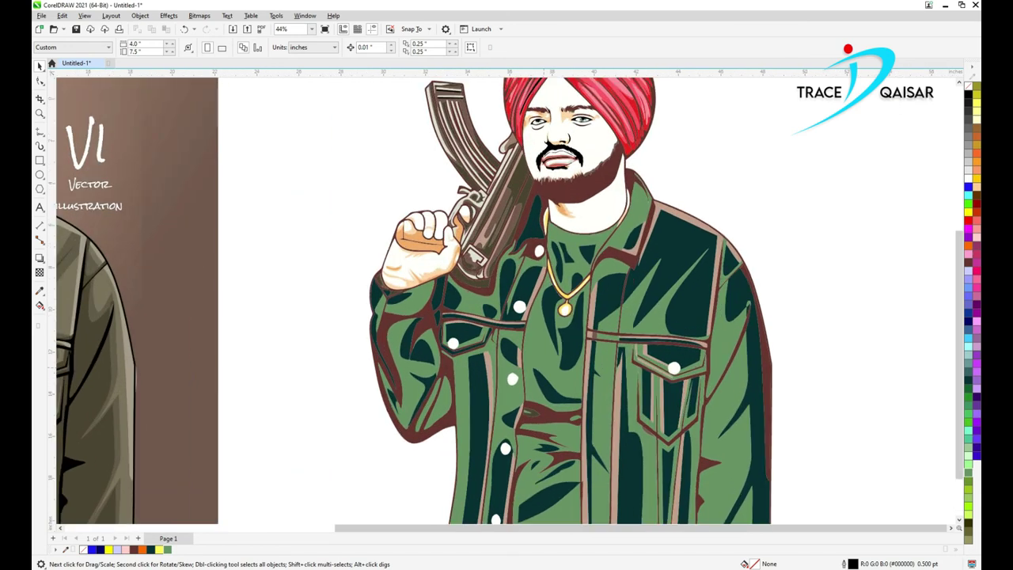
# Fill the shirt's upper front shape with moss green (#336666).
pyautogui.click(567, 352)
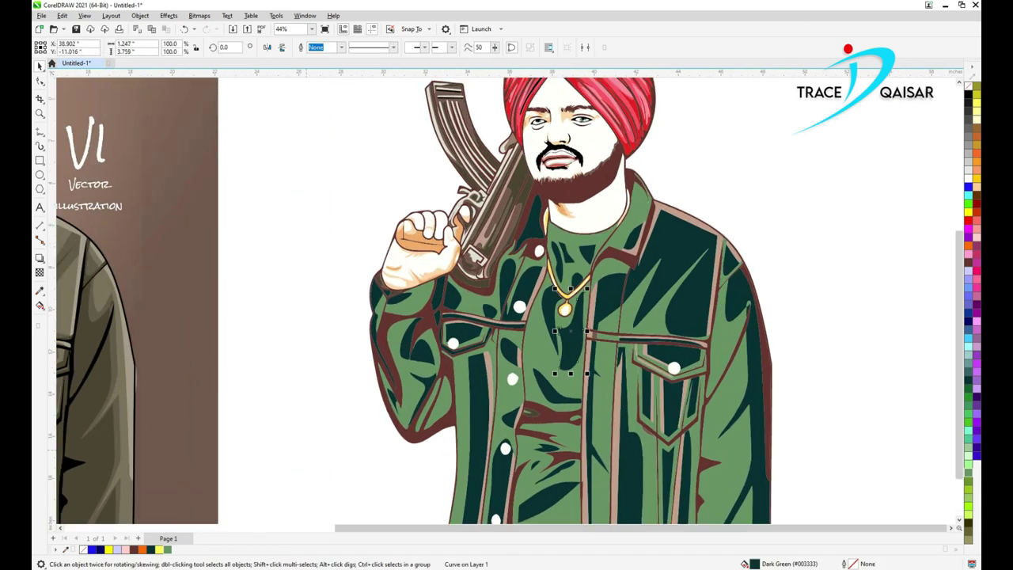
pyautogui.click(536, 342)
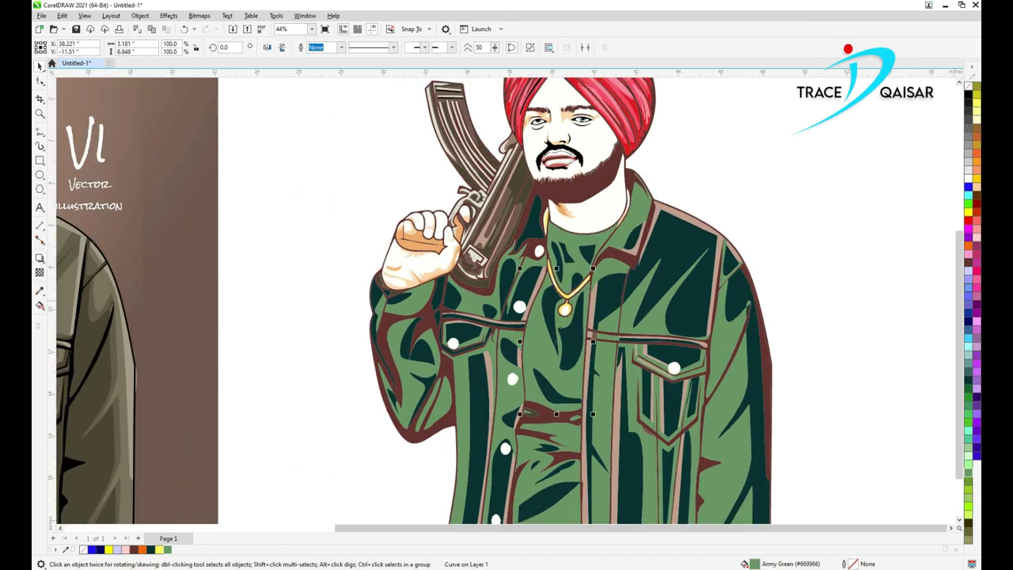
pyautogui.click(968, 372)
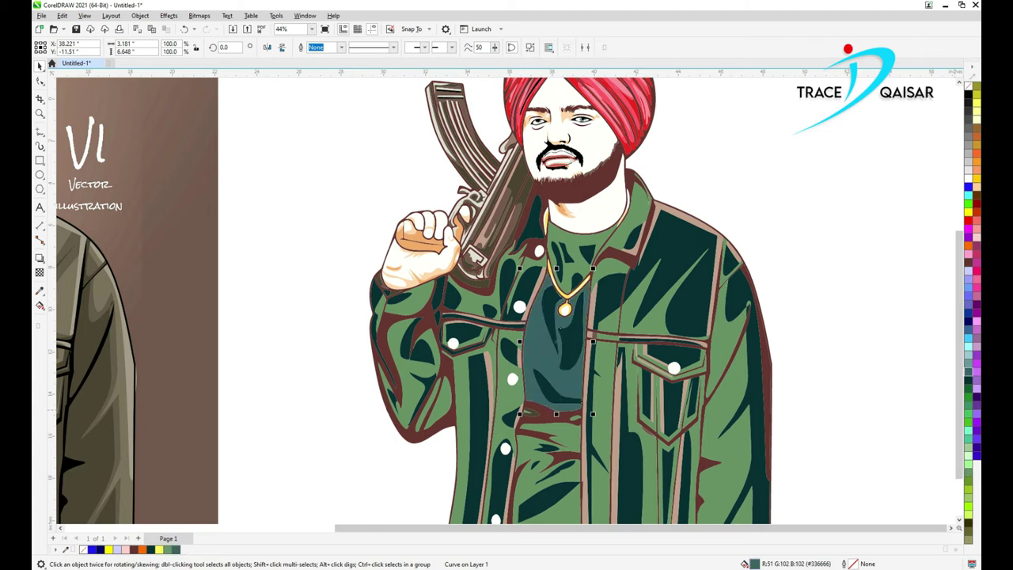
# Apply the same moss green fill to the shirt shapes below the waist fold and at the neckline.
pyautogui.click(566, 446)
pyautogui.scroll(-1, 567, 446)
pyautogui.hotkey('ctrl', 'r')
pyautogui.click(569, 482)
pyautogui.click(968, 372)
pyautogui.click(576, 279)
pyautogui.hotkey('ctrl', 'r')
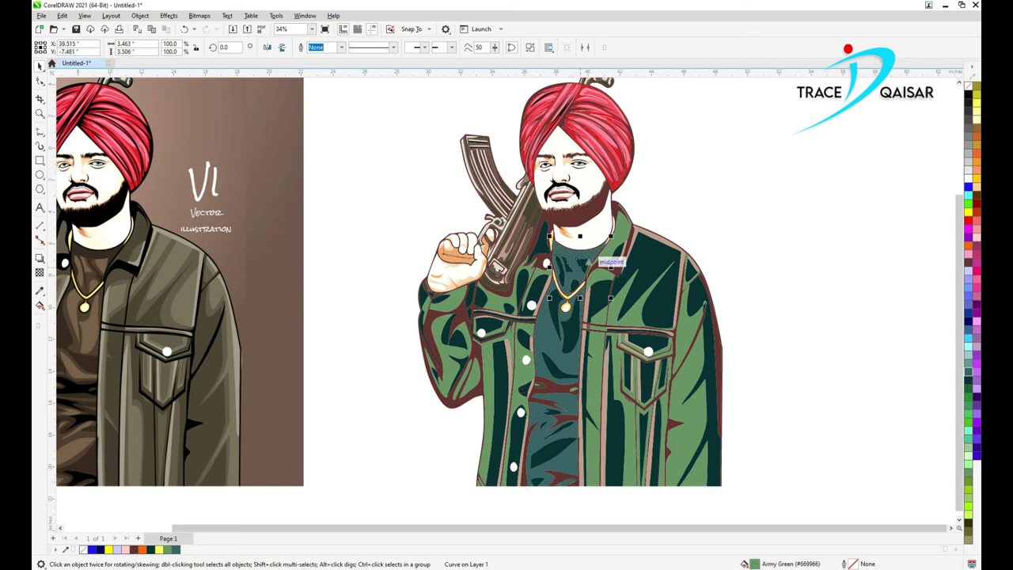
# Try deep navy blue (#000066) and dark green (#003333) on the figure's large outline shape, settling on black (#000000).
pyautogui.scroll(2, 568, 394)
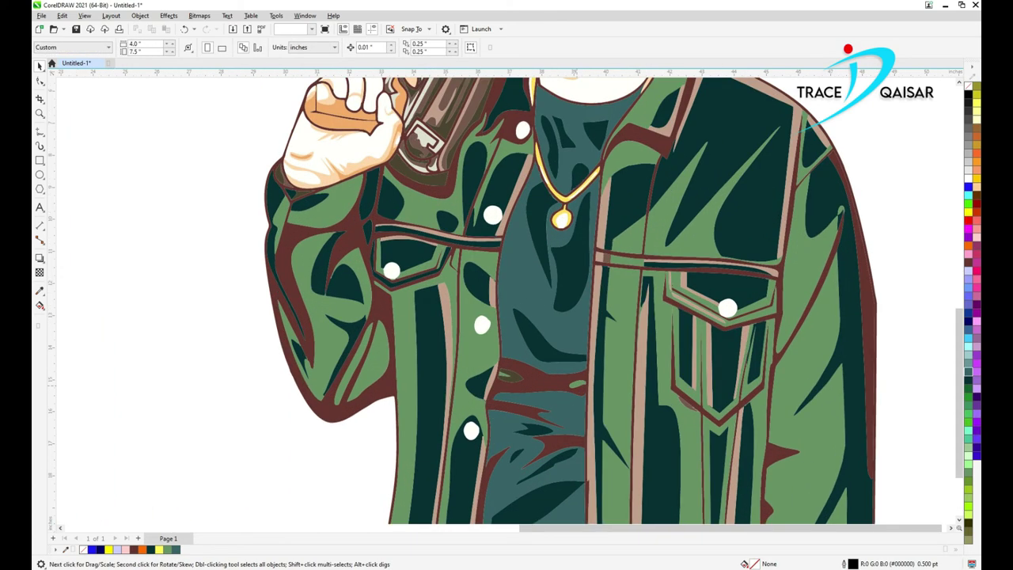
pyautogui.click(507, 375)
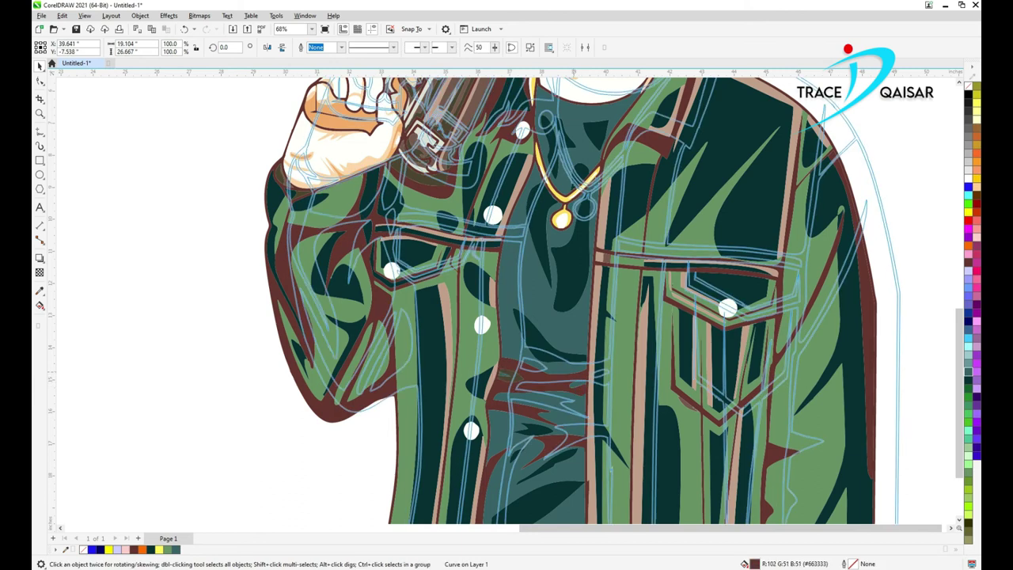
pyautogui.scroll(-1, 531, 369)
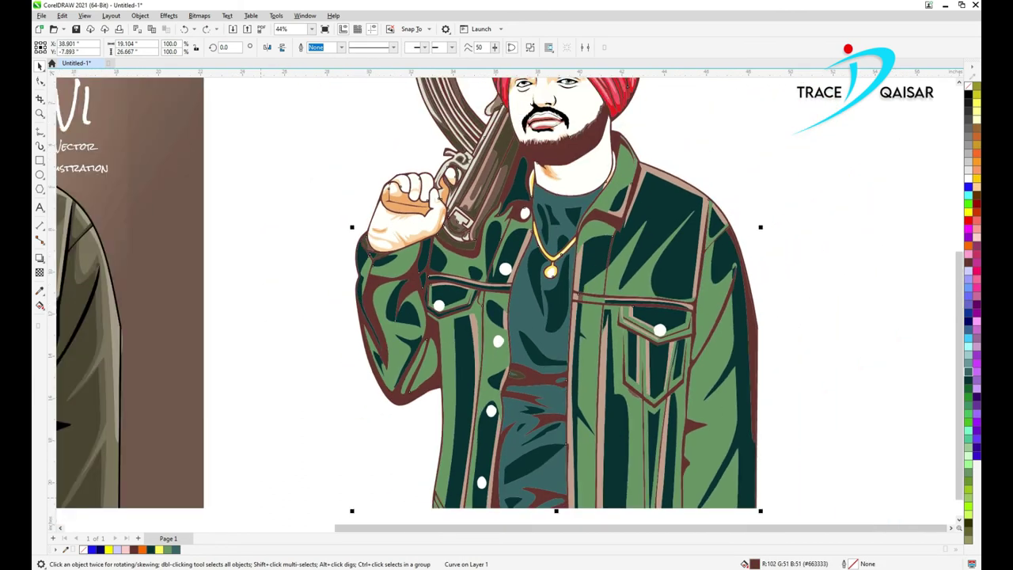
pyautogui.click(101, 550)
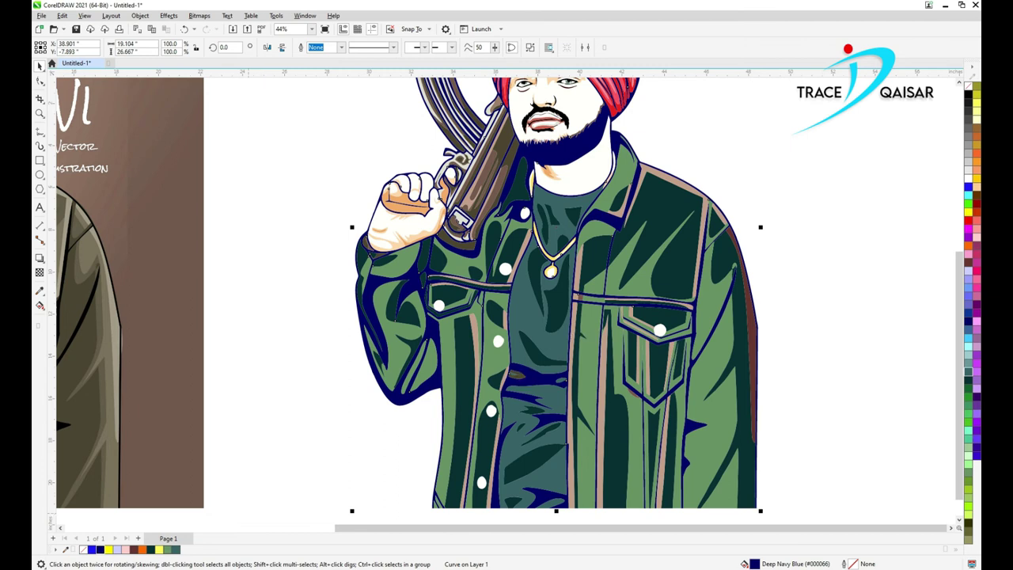
pyautogui.click(151, 549)
pyautogui.scroll(-1, 504, 323)
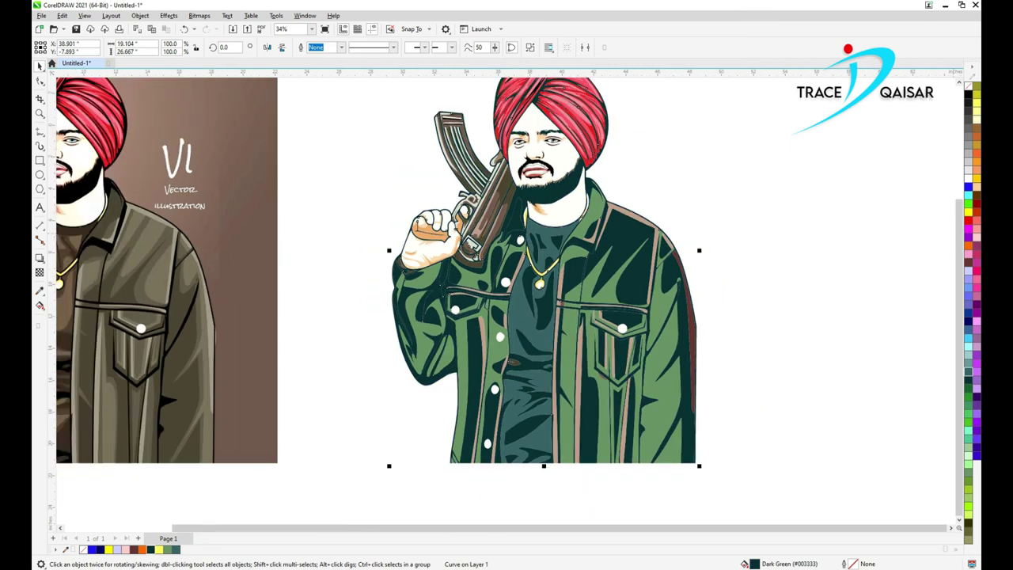
pyautogui.click(968, 94)
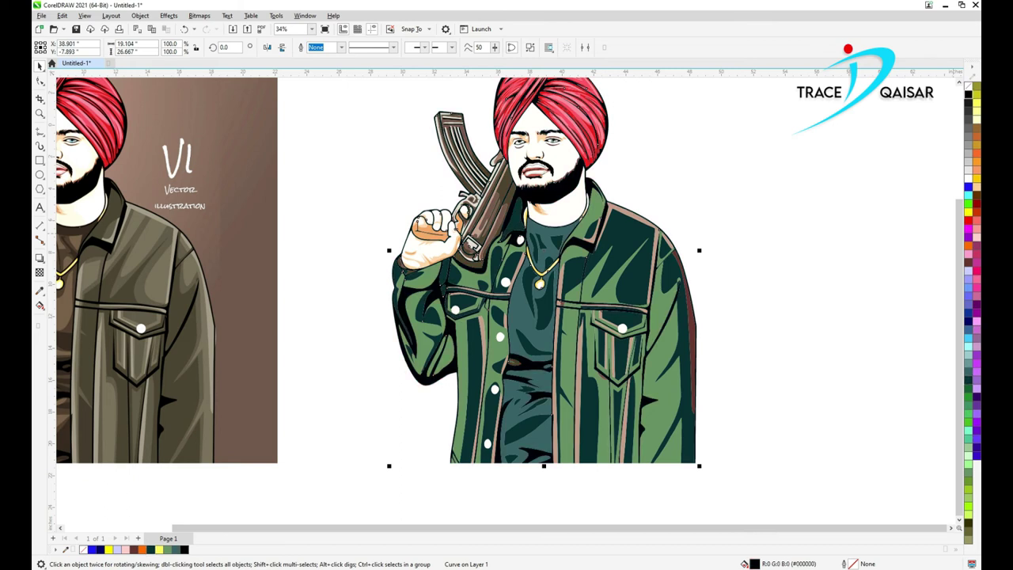
pyautogui.press('Escape')
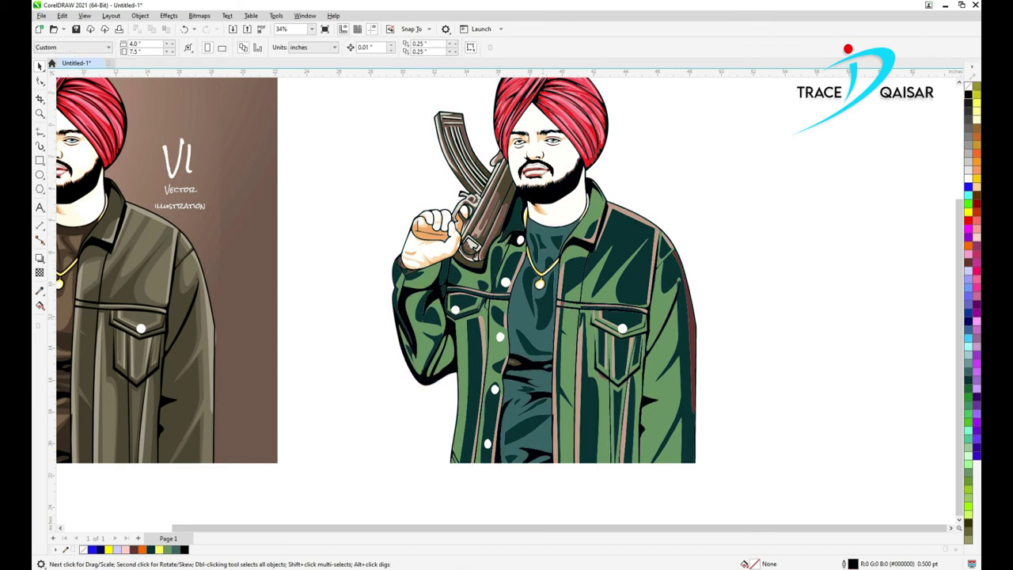
# Fill the remaining olive shape in the shirt's waist fold with moss green (#336666).
pyautogui.scroll(1, 518, 365)
pyautogui.click(516, 362)
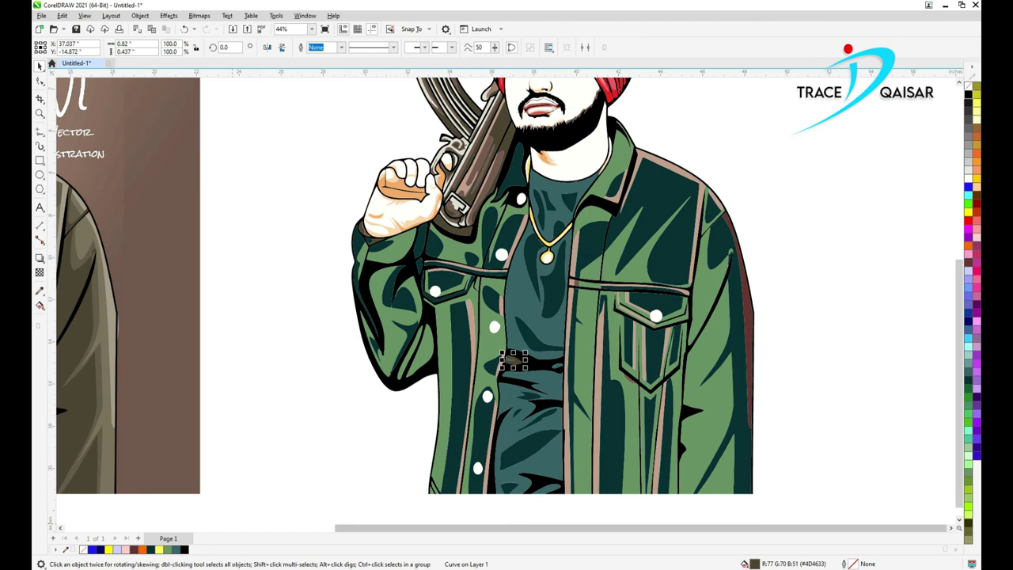
pyautogui.click(176, 549)
pyautogui.press('Escape')
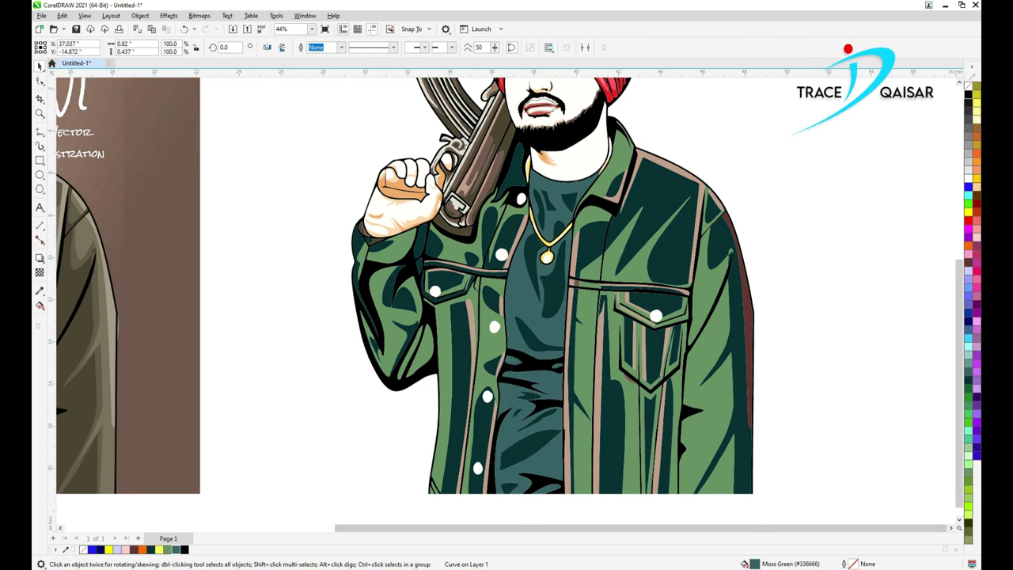
# Fill the tiny shape inside the waist fold with dark green (#003333).
pyautogui.scroll(1, 508, 357)
pyautogui.click(509, 360)
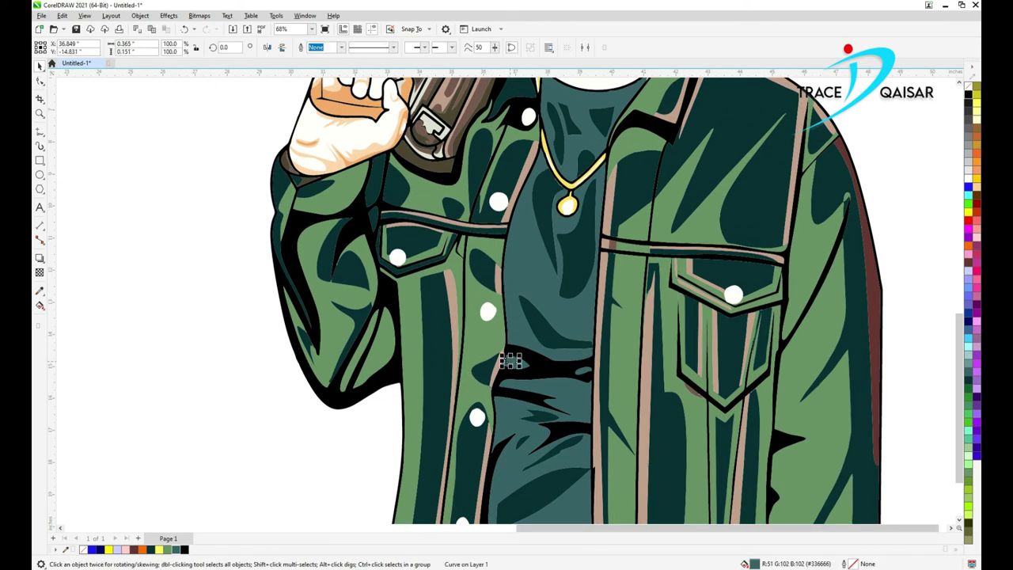
pyautogui.click(185, 549)
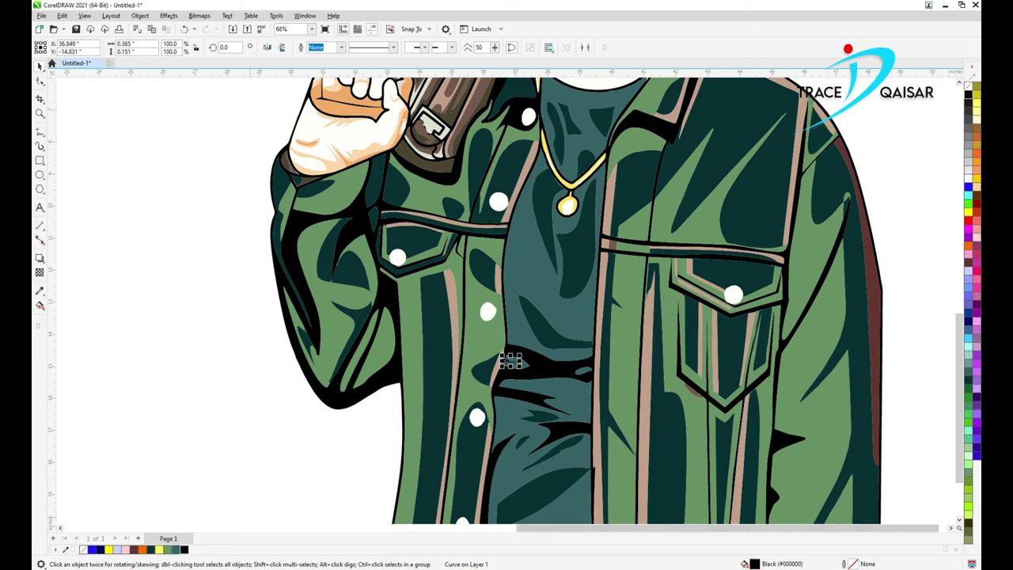
pyautogui.click(151, 549)
pyautogui.scroll(-2, 478, 419)
pyautogui.press('Escape')
# Examine the recoloured figure beside the original bitmap and inspect its face up close.
pyautogui.scroll(1, 568, 197)
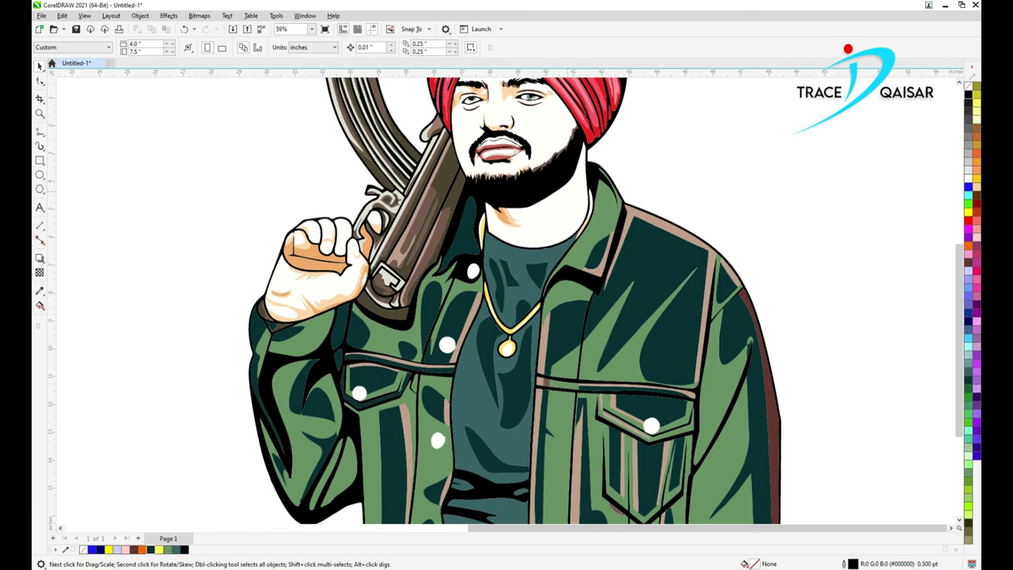
pyautogui.scroll(-3, 511, 360)
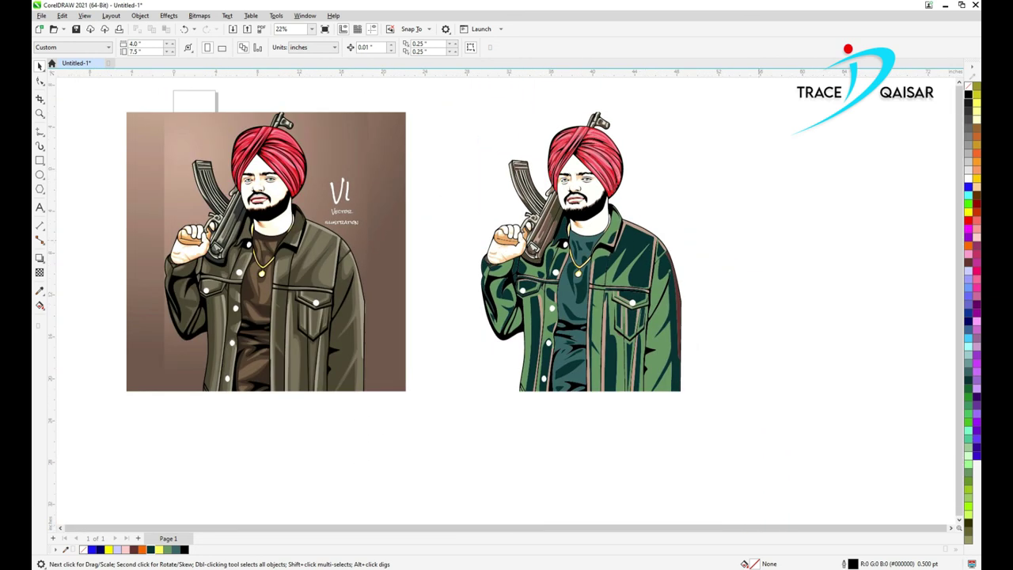
pyautogui.scroll(-1, 427, 236)
pyautogui.moveTo(436, 117); pyautogui.dragTo(592, 320)
pyautogui.press('Escape')
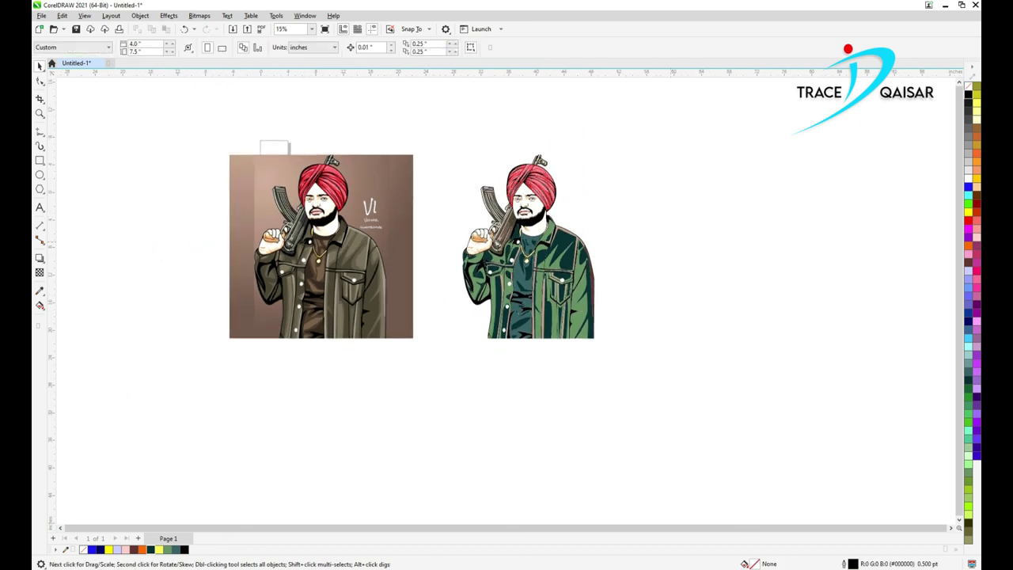
pyautogui.press('F4')
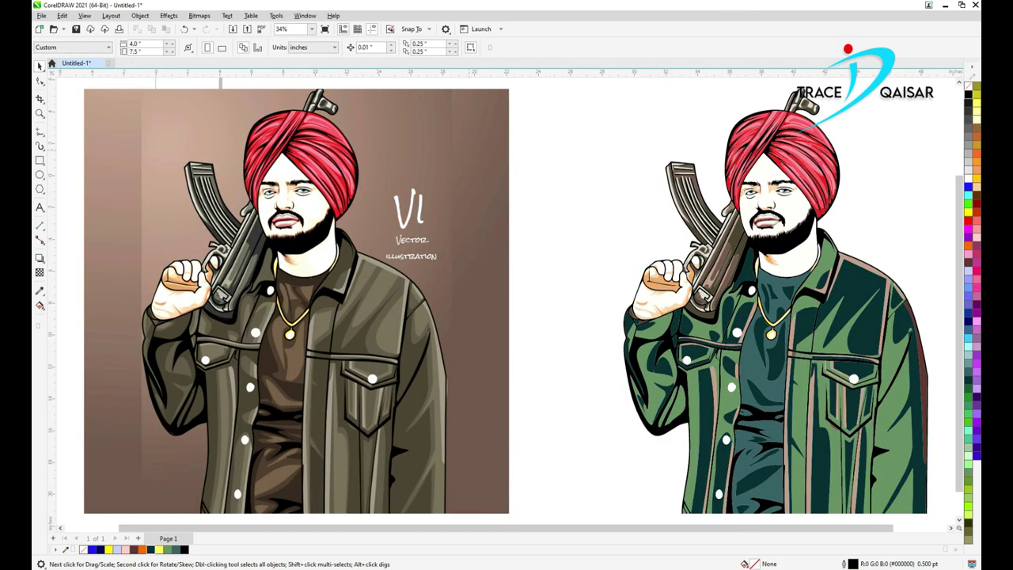
pyautogui.scroll(-1, 468, 148)
pyautogui.scroll(6, 723, 193)
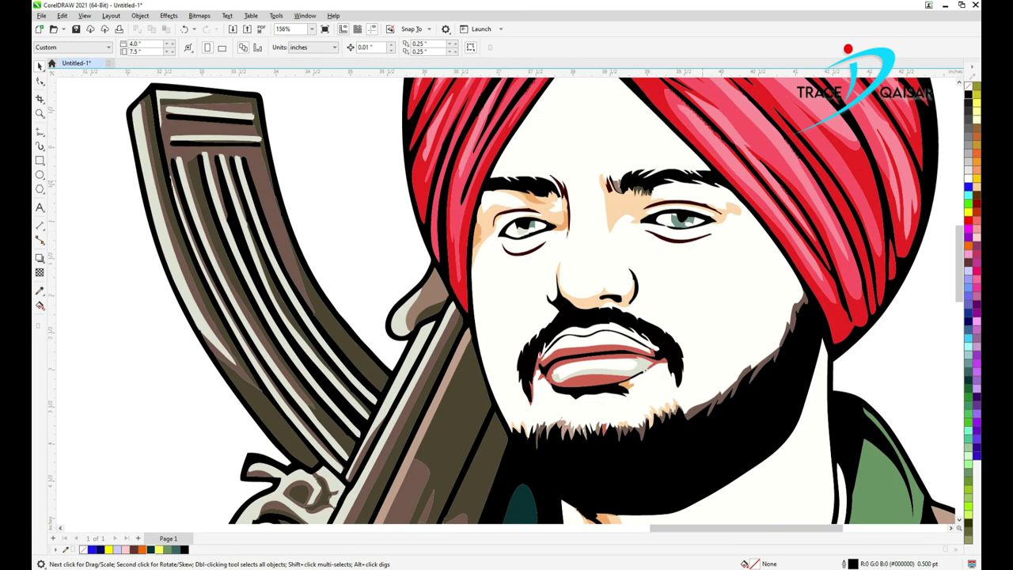
pyautogui.scroll(-5, 602, 262)
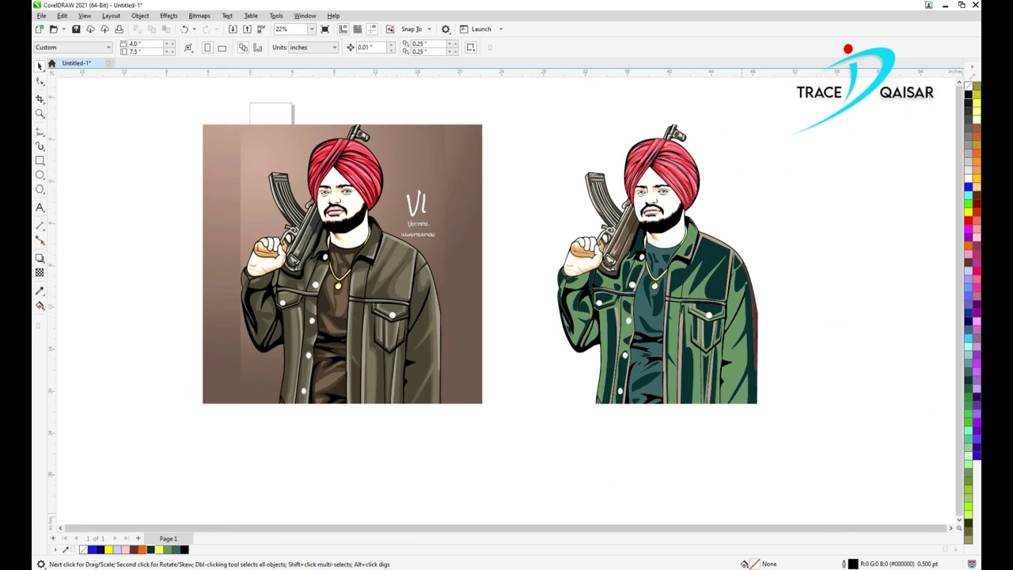